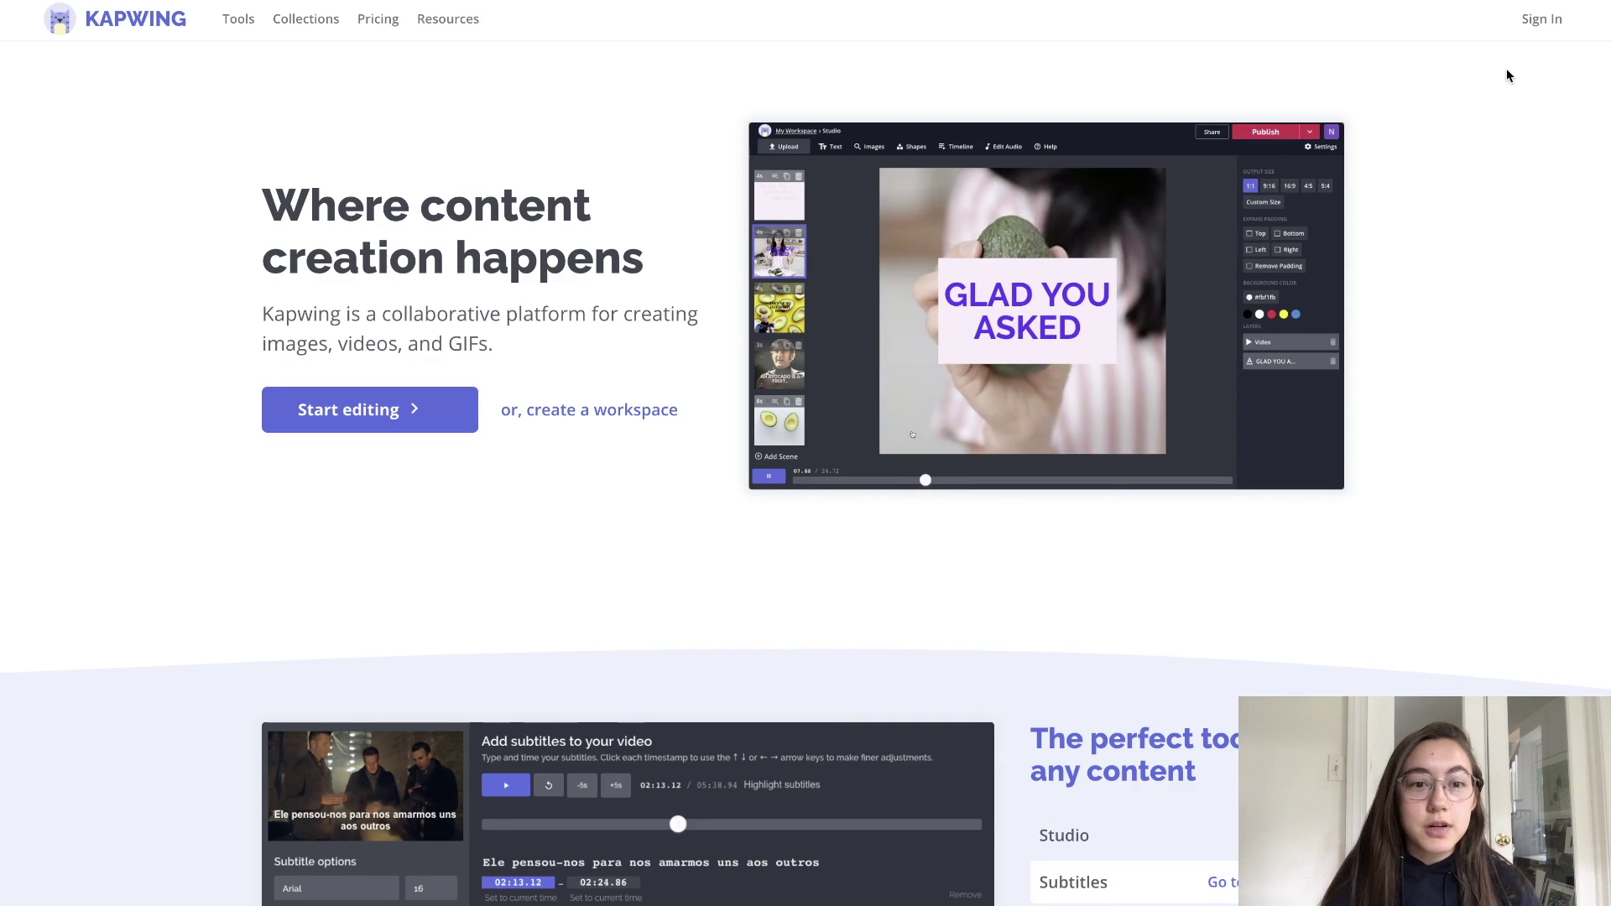
- Start a new Untitled Project in Kapwing Studio and begin uploading k101 chpt 1 vid 1.mp4
{"action": "left_click", "coordinate": [372, 420]}
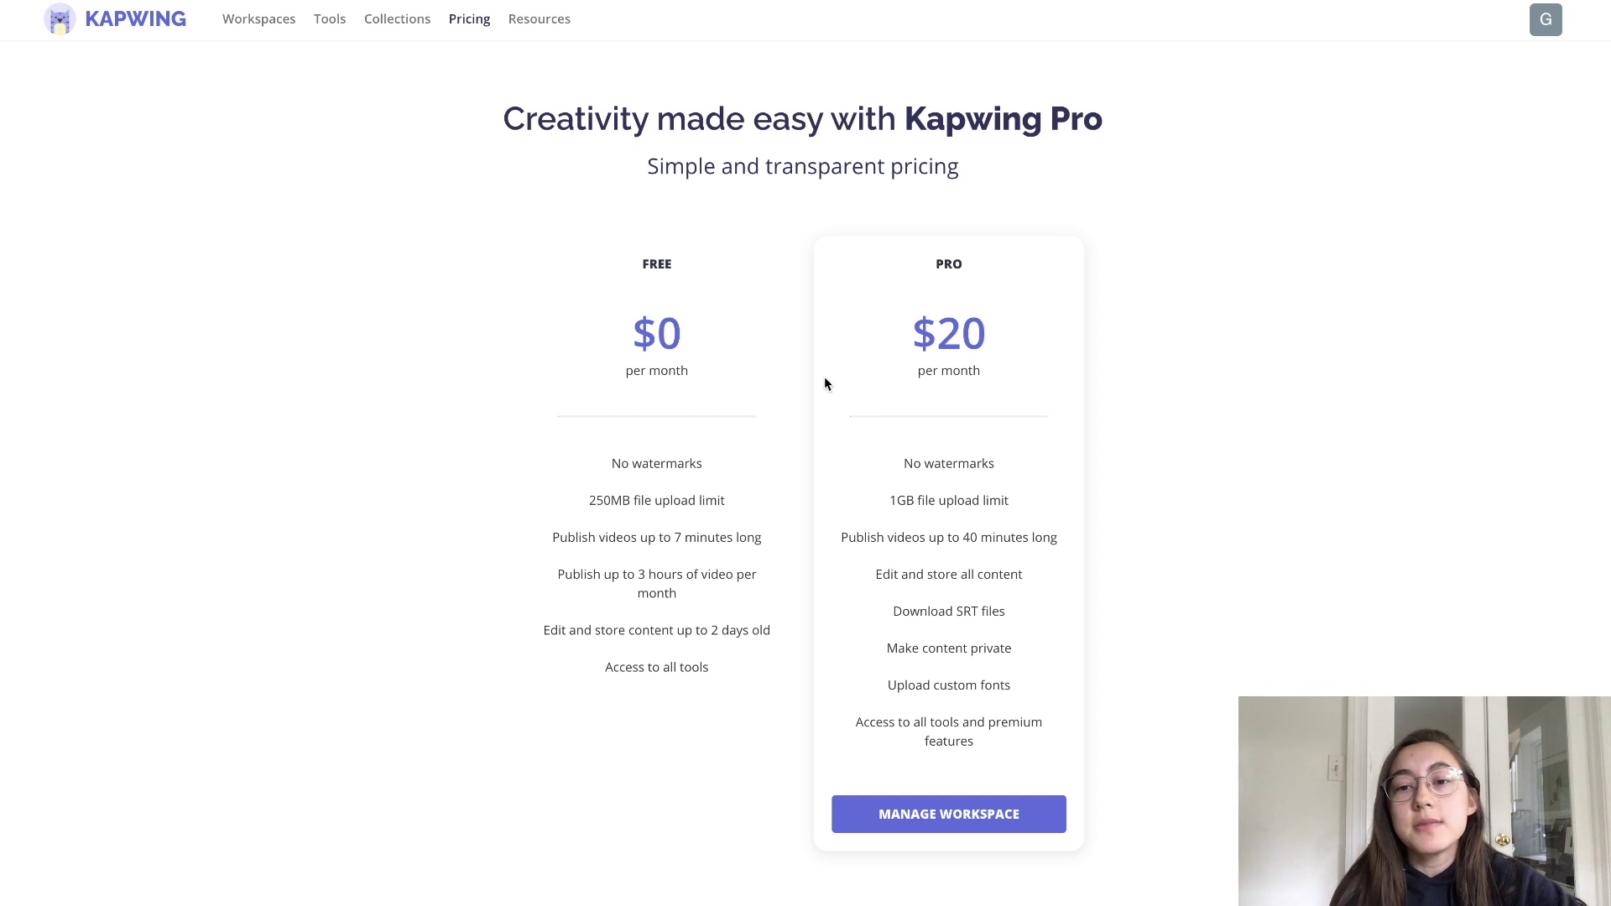
{"action": "left_click", "coordinate": [1219, 271]}
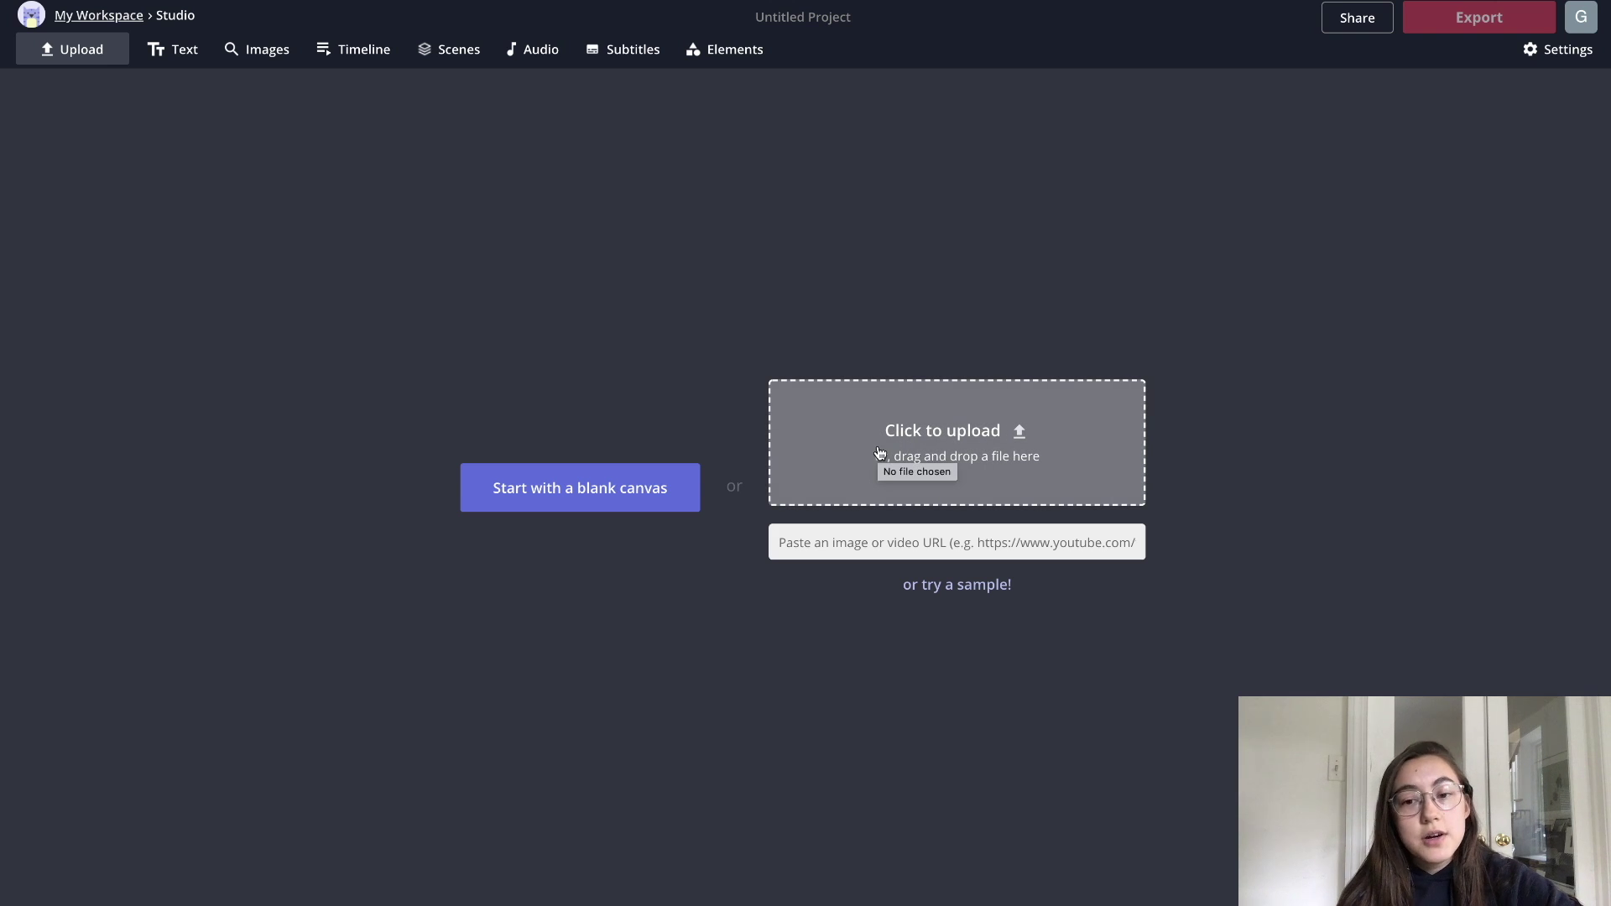
{"action": "left_click", "coordinate": [888, 543]}
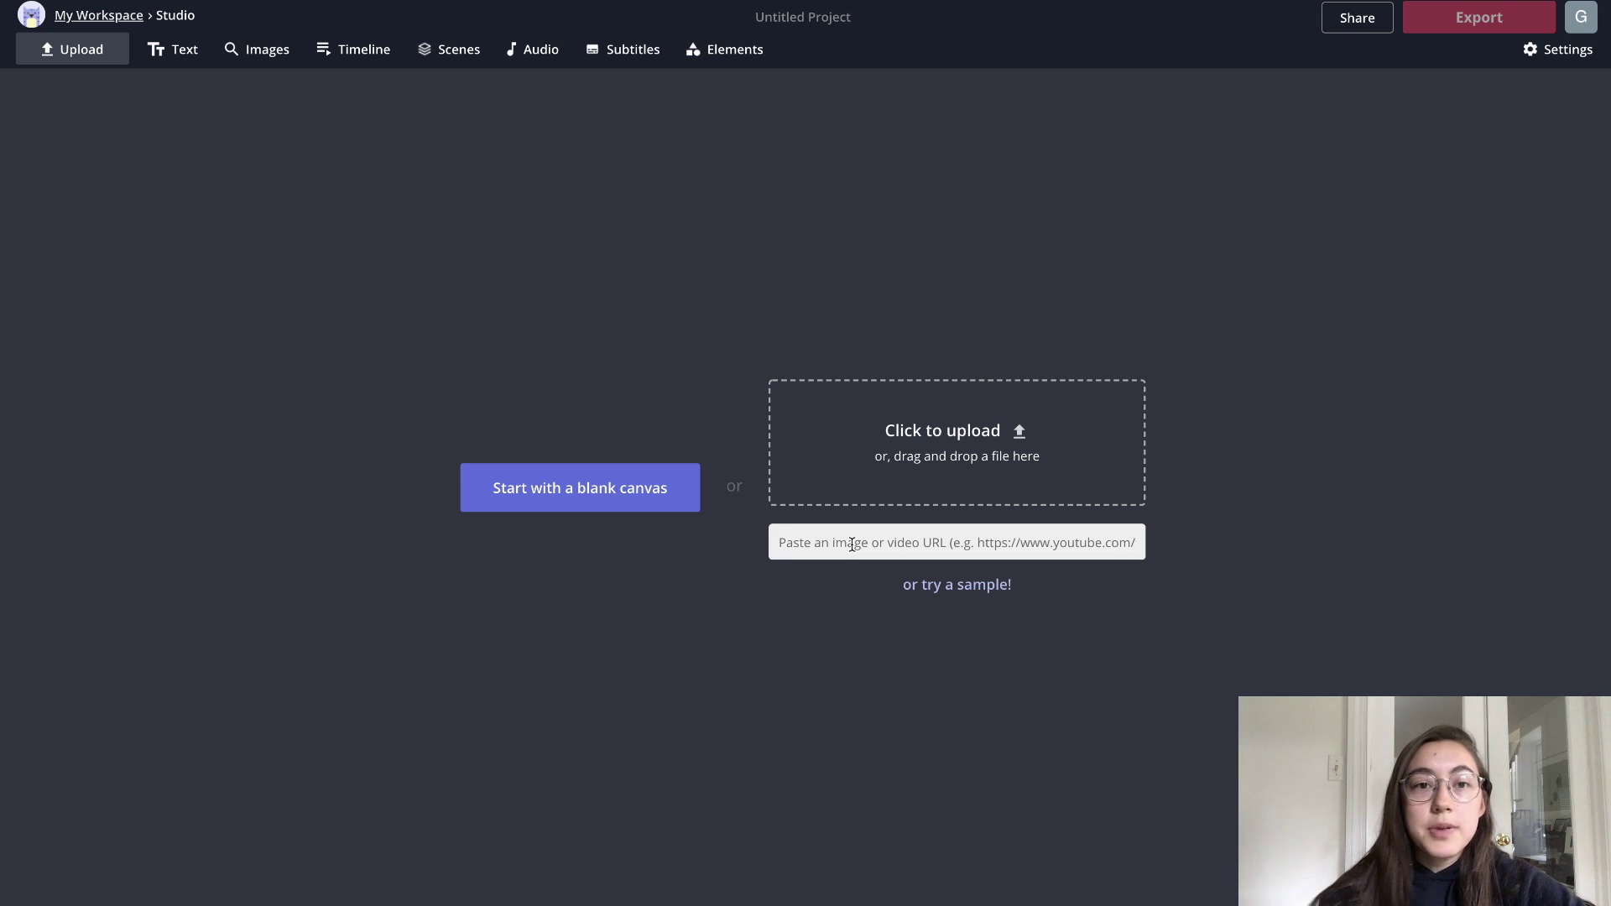
{"action": "left_click", "coordinate": [773, 419]}
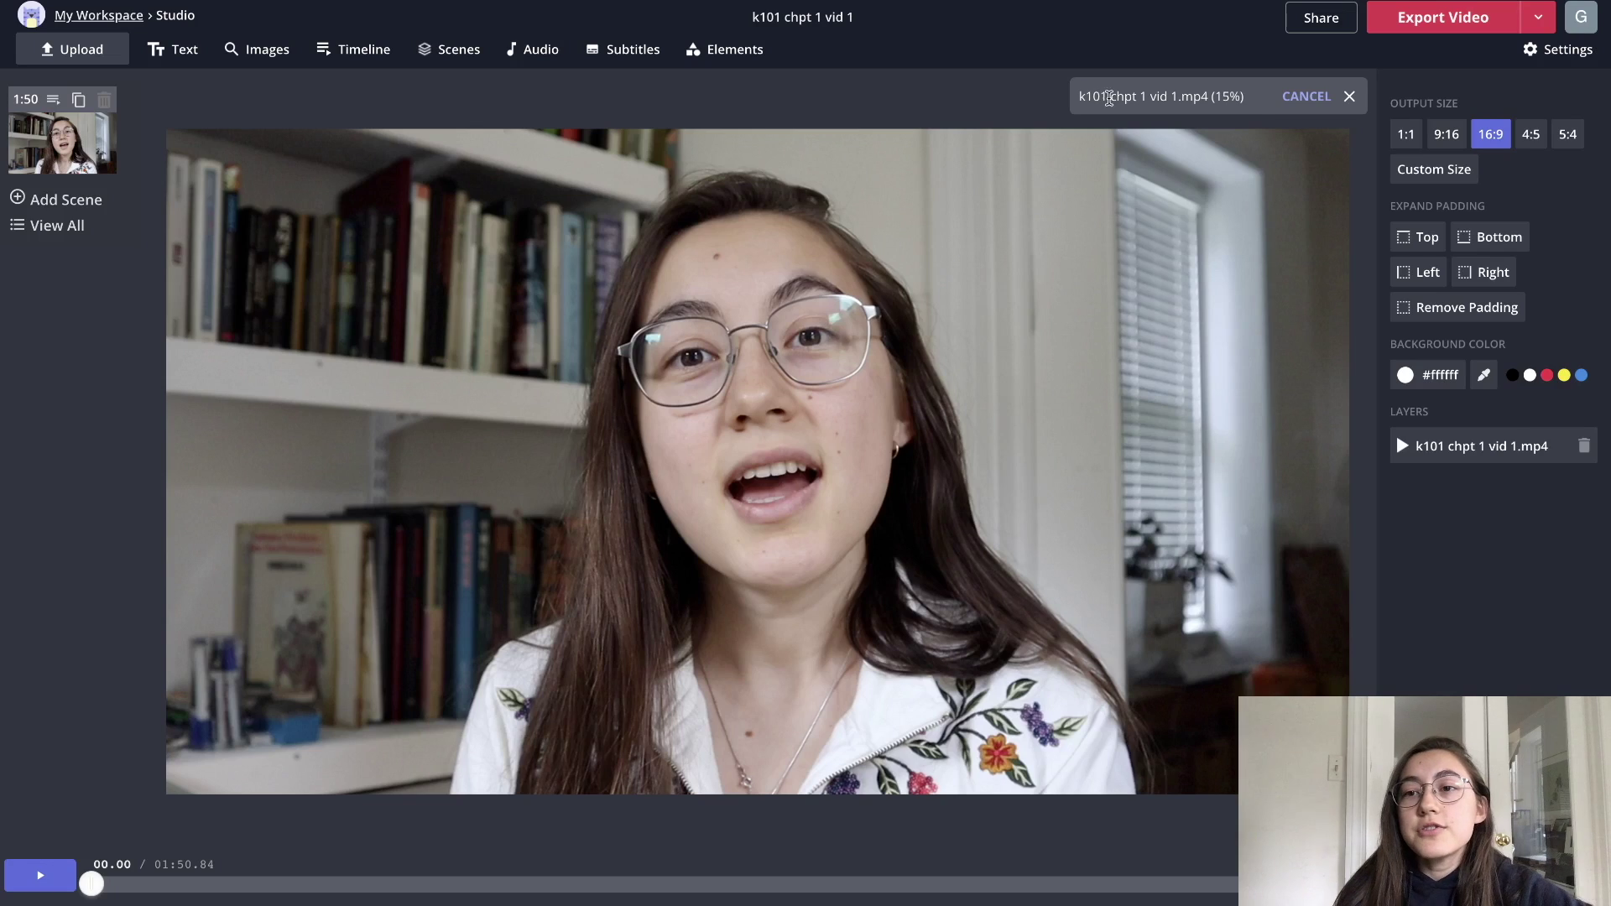
- Finish uploading k101 chpt 1 vid 1.mp4 as the project's single 1:50 video layer
{"action": "left_click_drag", "start_coordinate": [1100, 96], "coordinate": [1246, 100]}
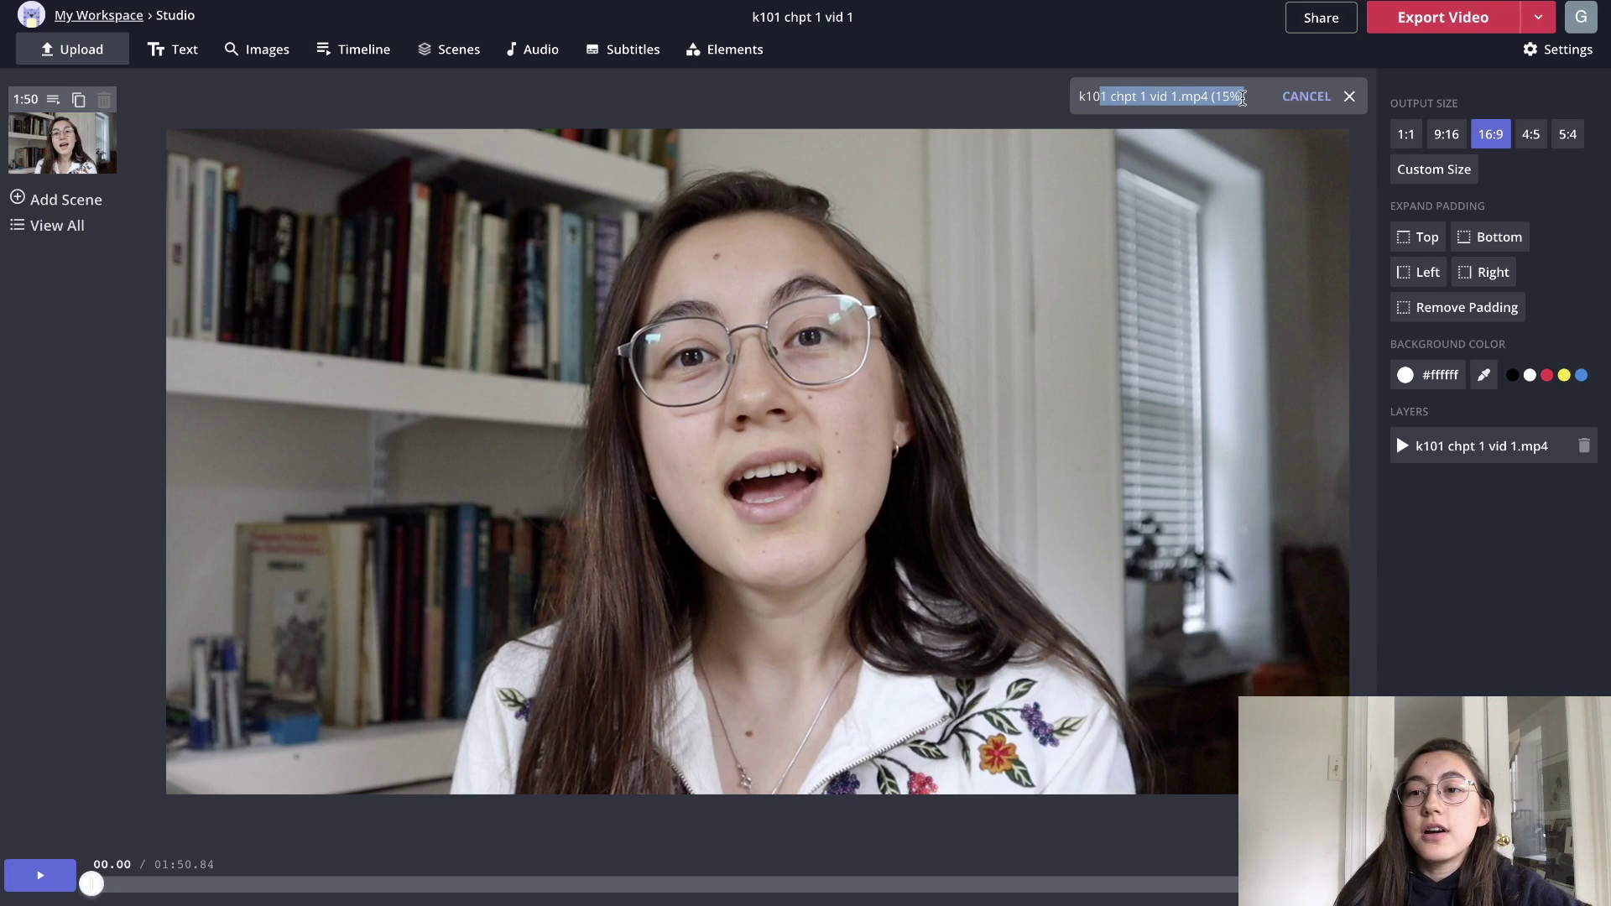
{"action": "left_click", "coordinate": [998, 103]}
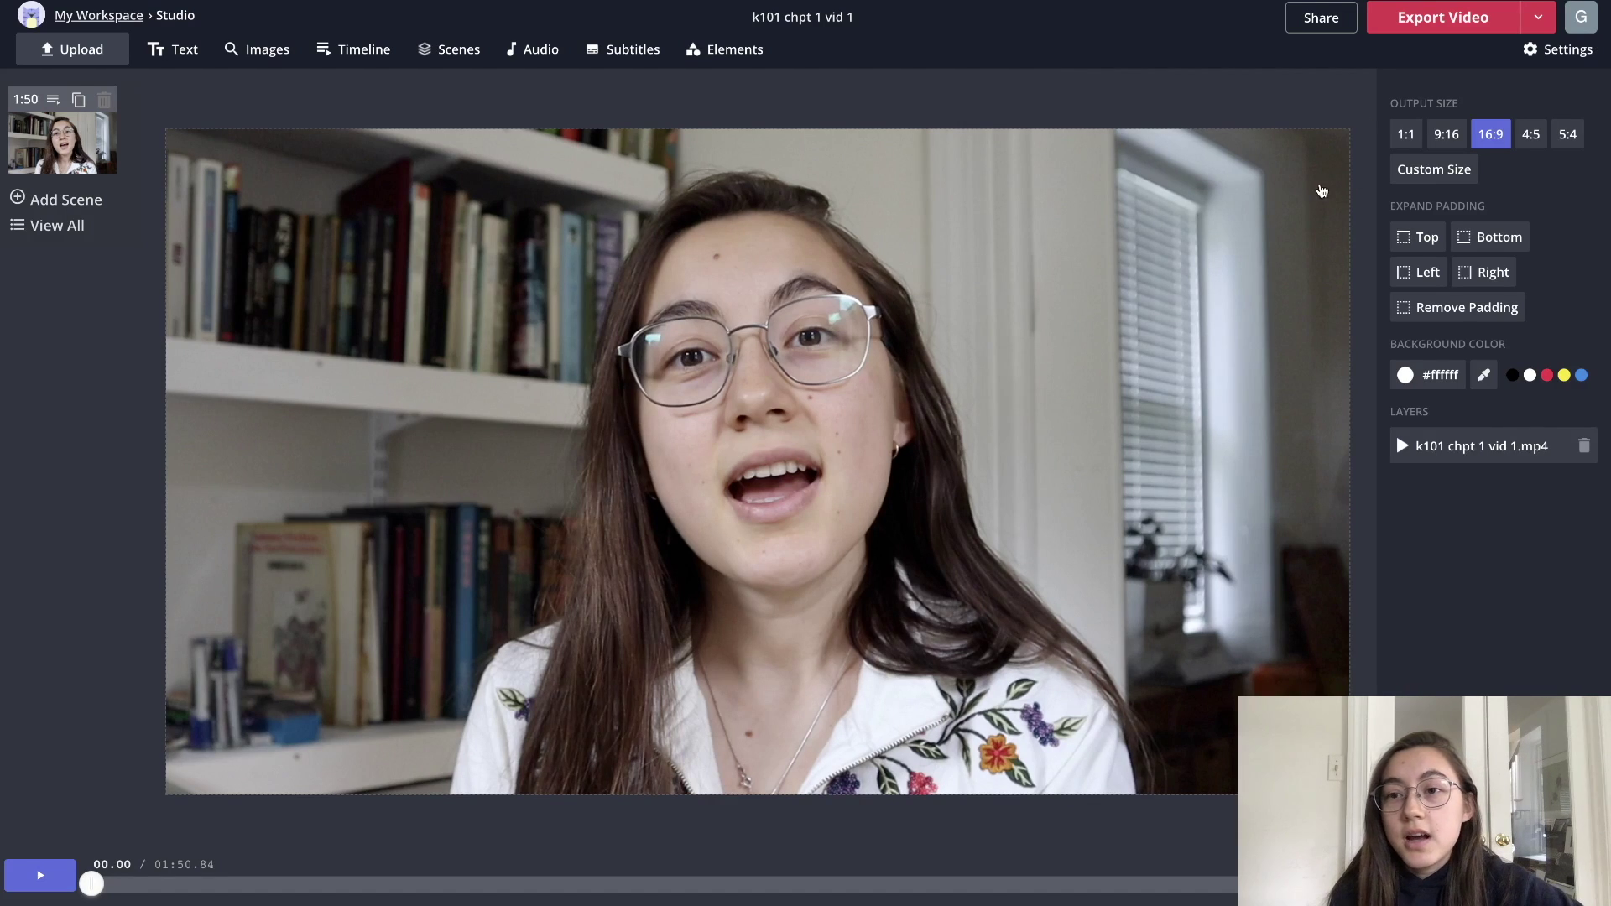
- Apply Remove Background to the talking-head clip and tune its Threshold for a clean cutout
{"action": "left_click", "coordinate": [1274, 207]}
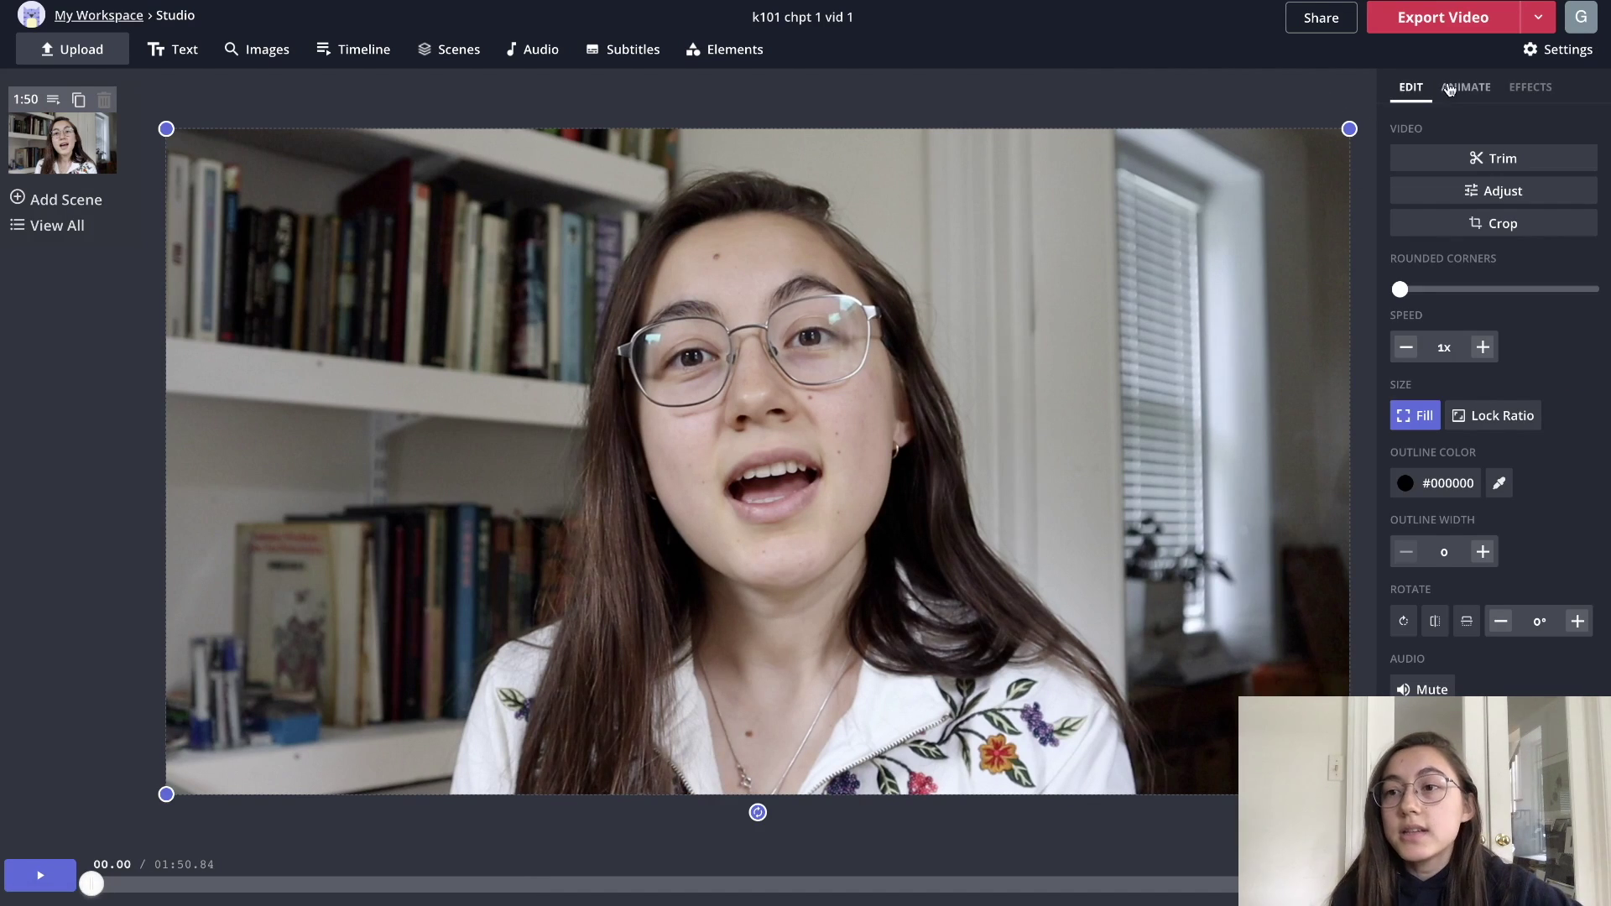
{"action": "left_click", "coordinate": [1525, 91]}
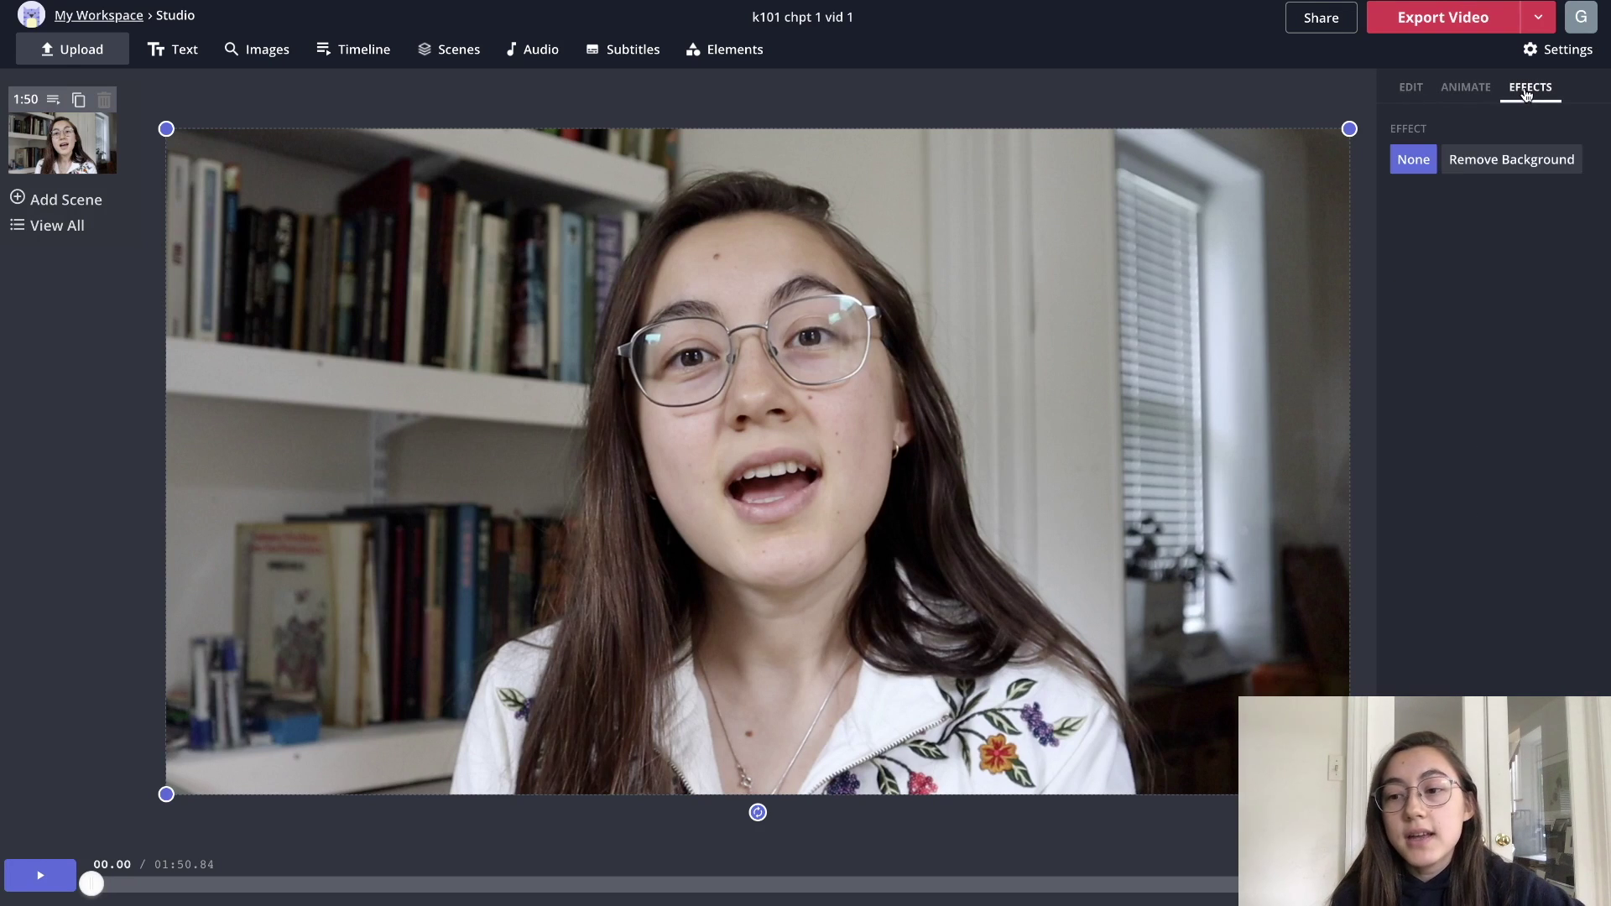
{"action": "left_click", "coordinate": [1502, 168]}
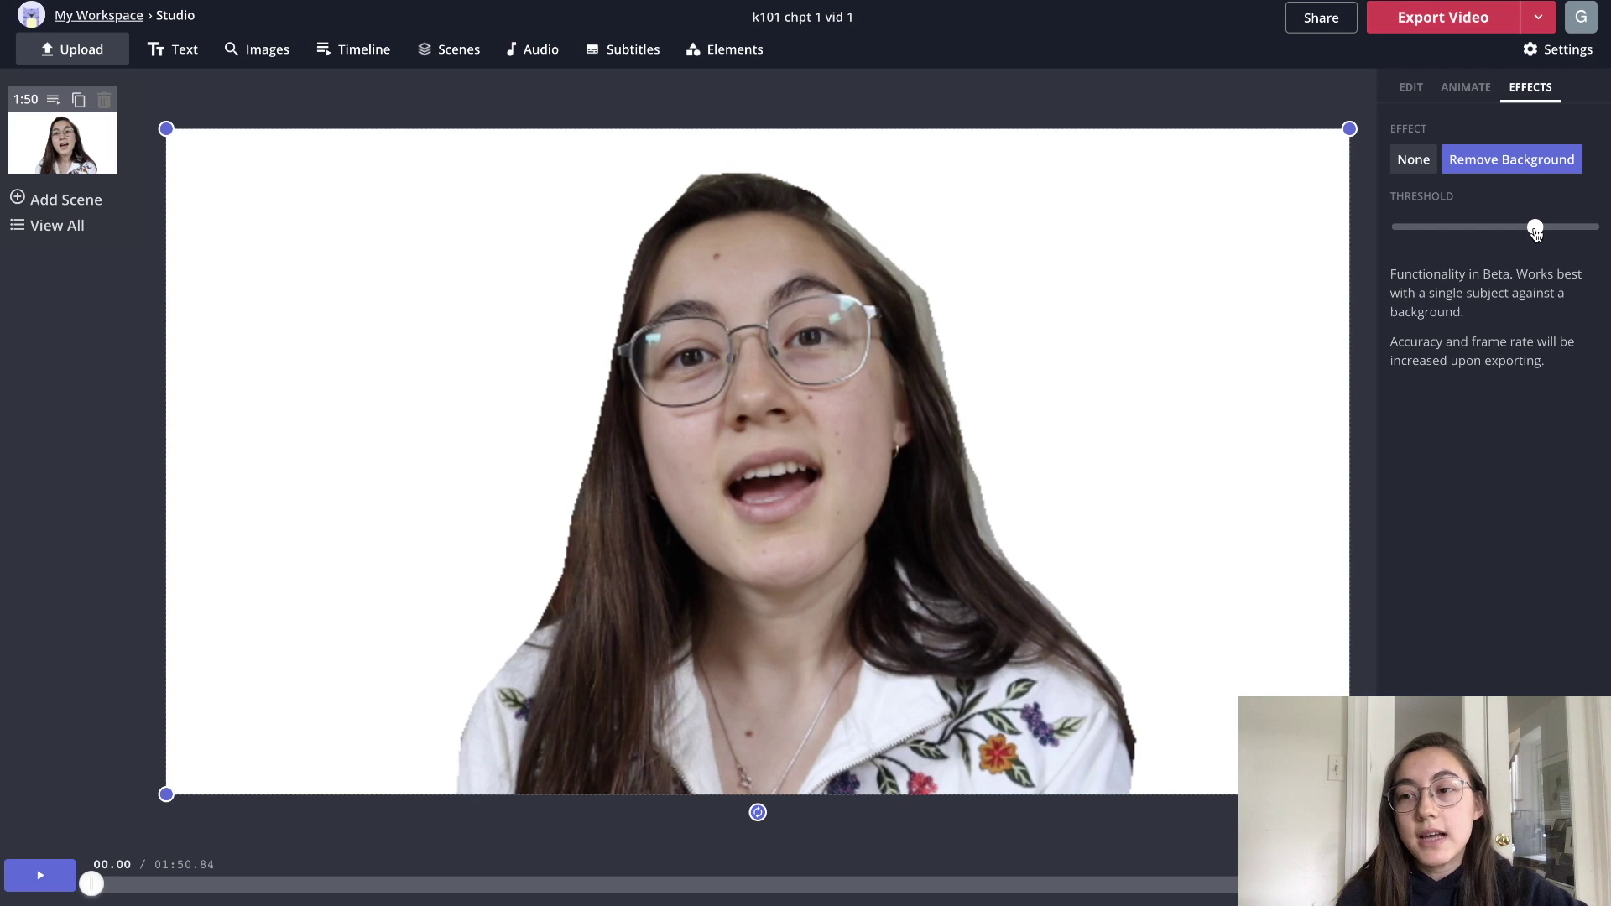
{"action": "mouse_move", "coordinate": [1535, 234]}
{"action": "left_mouse_down"}
{"action": "mouse_move", "coordinate": [1449, 235]}
{"action": "mouse_move", "coordinate": [1608, 228]}
{"action": "mouse_move", "coordinate": [1400, 232]}
{"action": "mouse_move", "coordinate": [1534, 232]}
{"action": "left_mouse_up"}
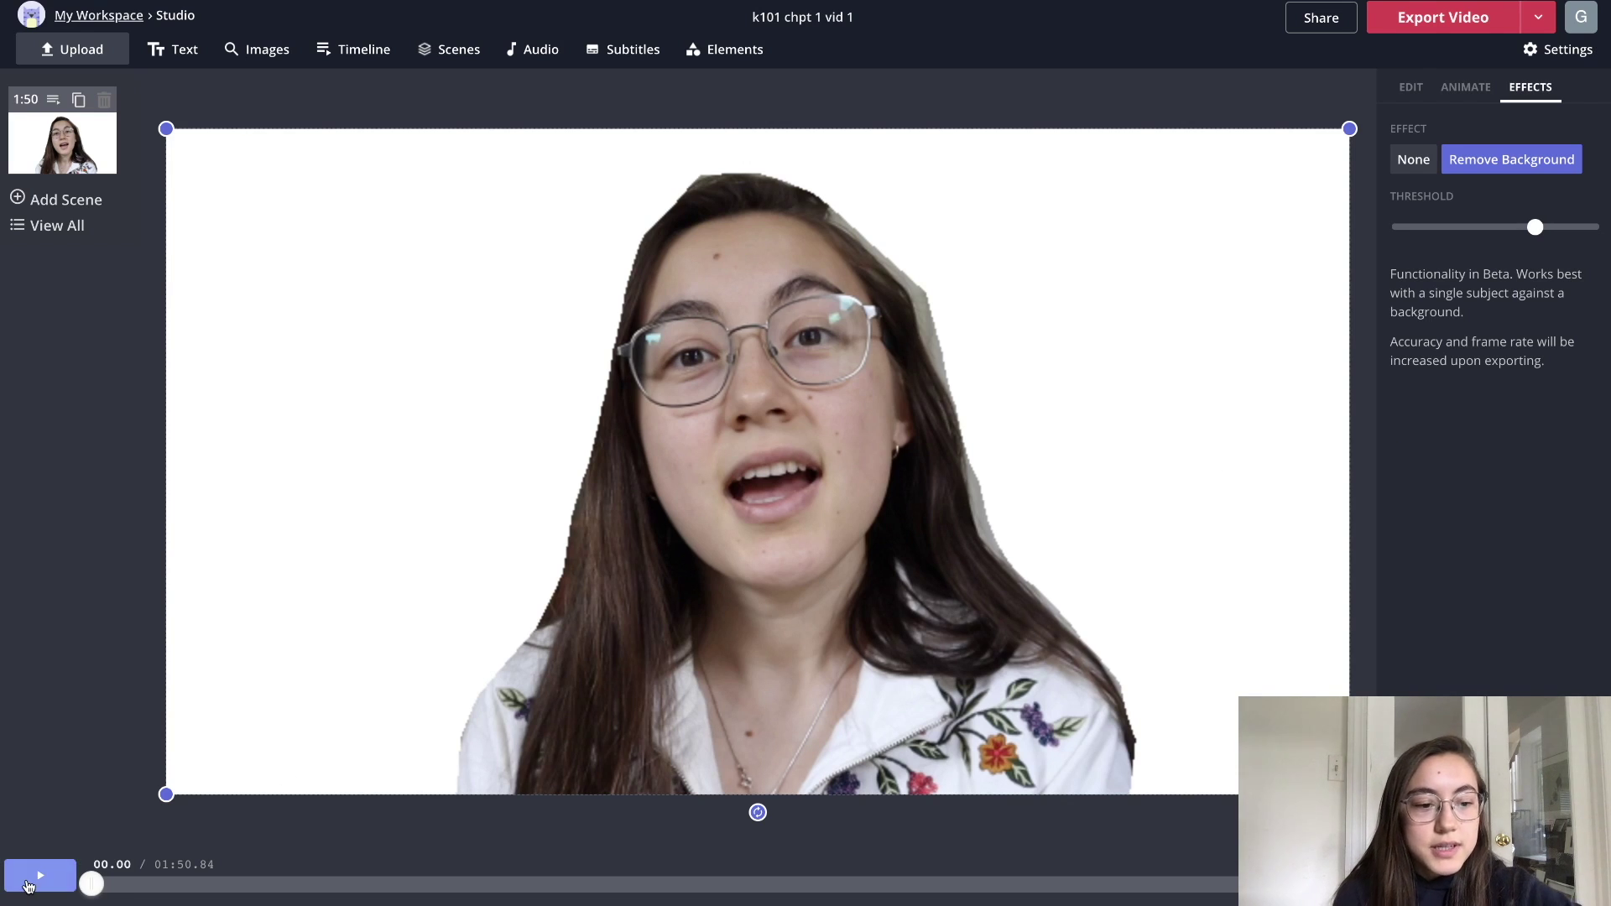
- Preview the cutout playback, pausing at 04.60
{"action": "left_click", "coordinate": [28, 887]}
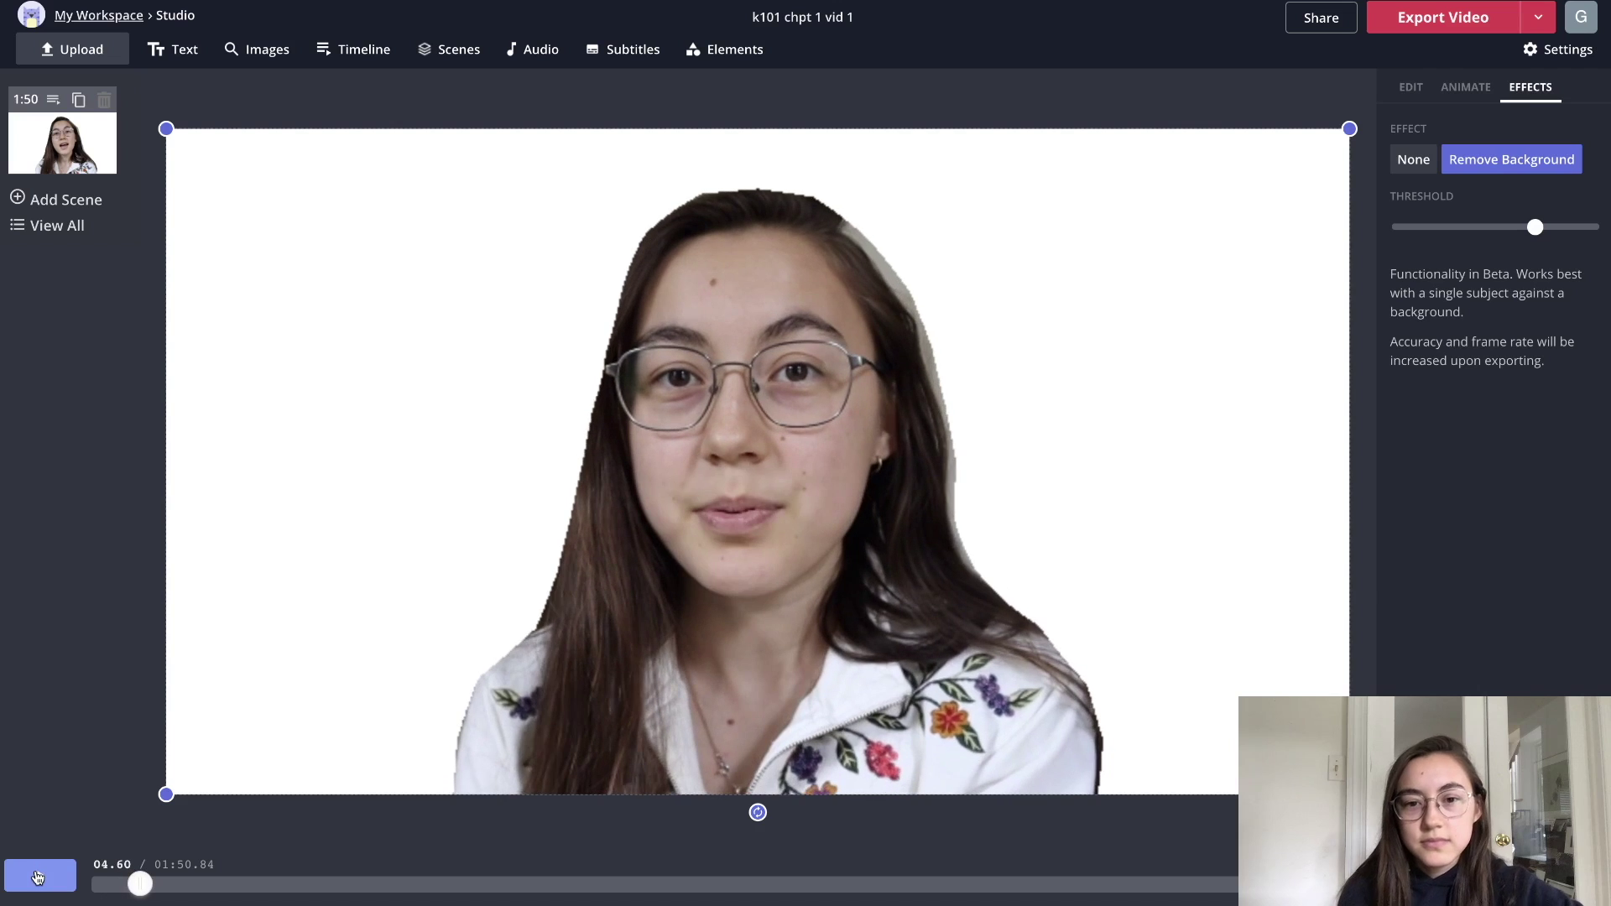
{"action": "left_click", "coordinate": [37, 879]}
{"action": "left_click", "coordinate": [769, 274]}
{"action": "left_click", "coordinate": [612, 99]}
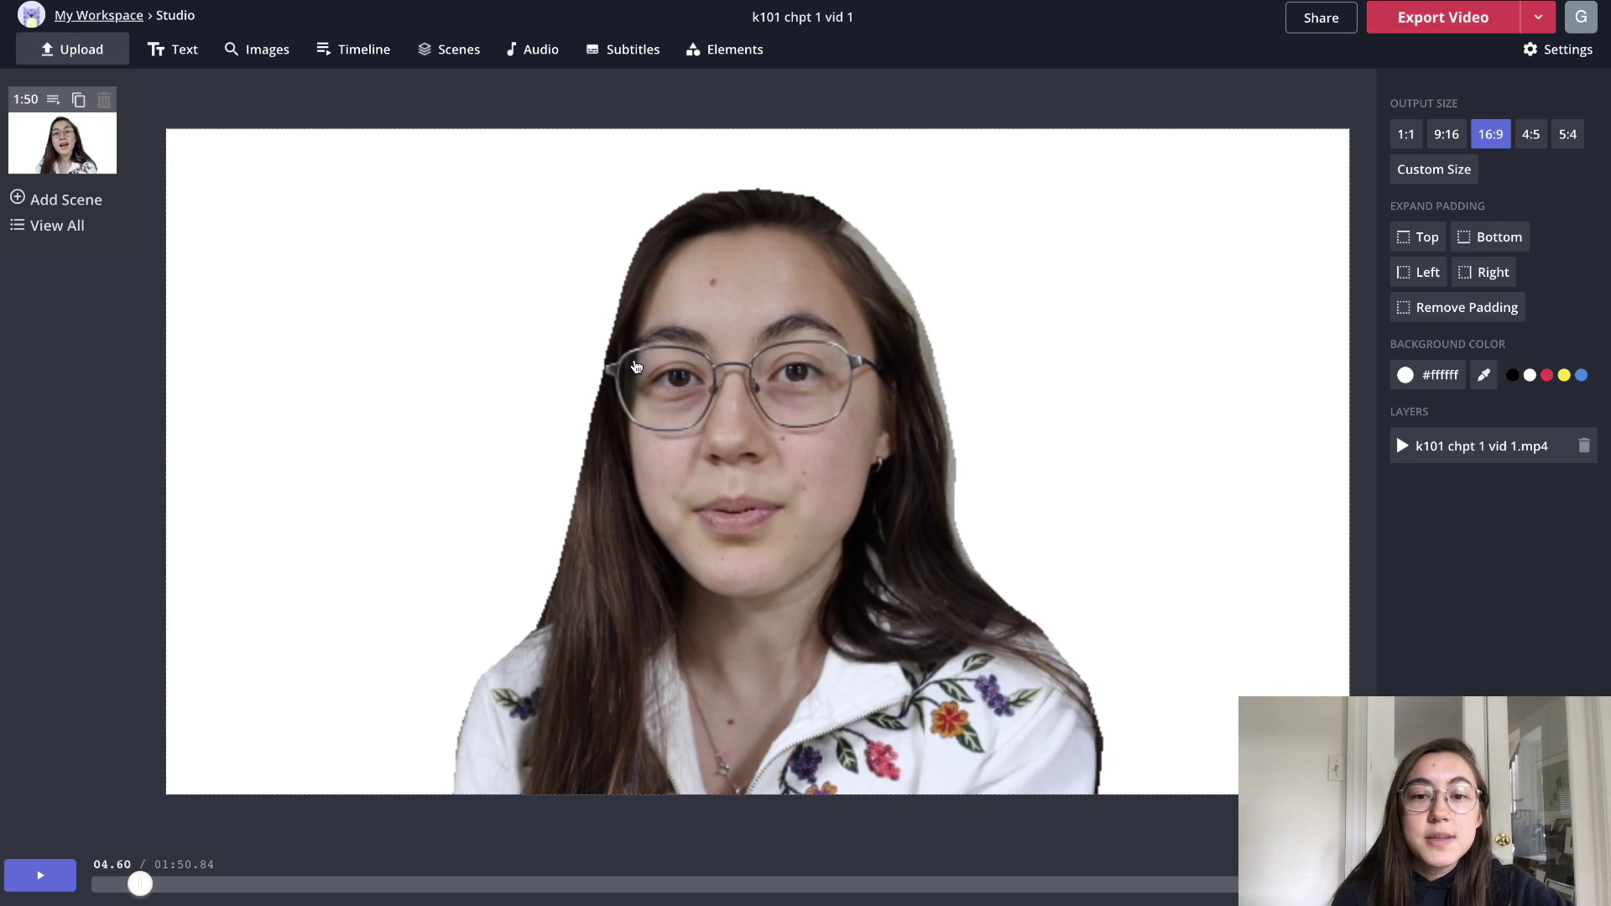
- Shift the cut-out speaker to the right of the canvas, leaving white space on the left
{"action": "left_click_drag", "start_coordinate": [636, 367], "coordinate": [707, 352]}
{"action": "left_click_drag", "start_coordinate": [593, 367], "coordinate": [818, 431]}
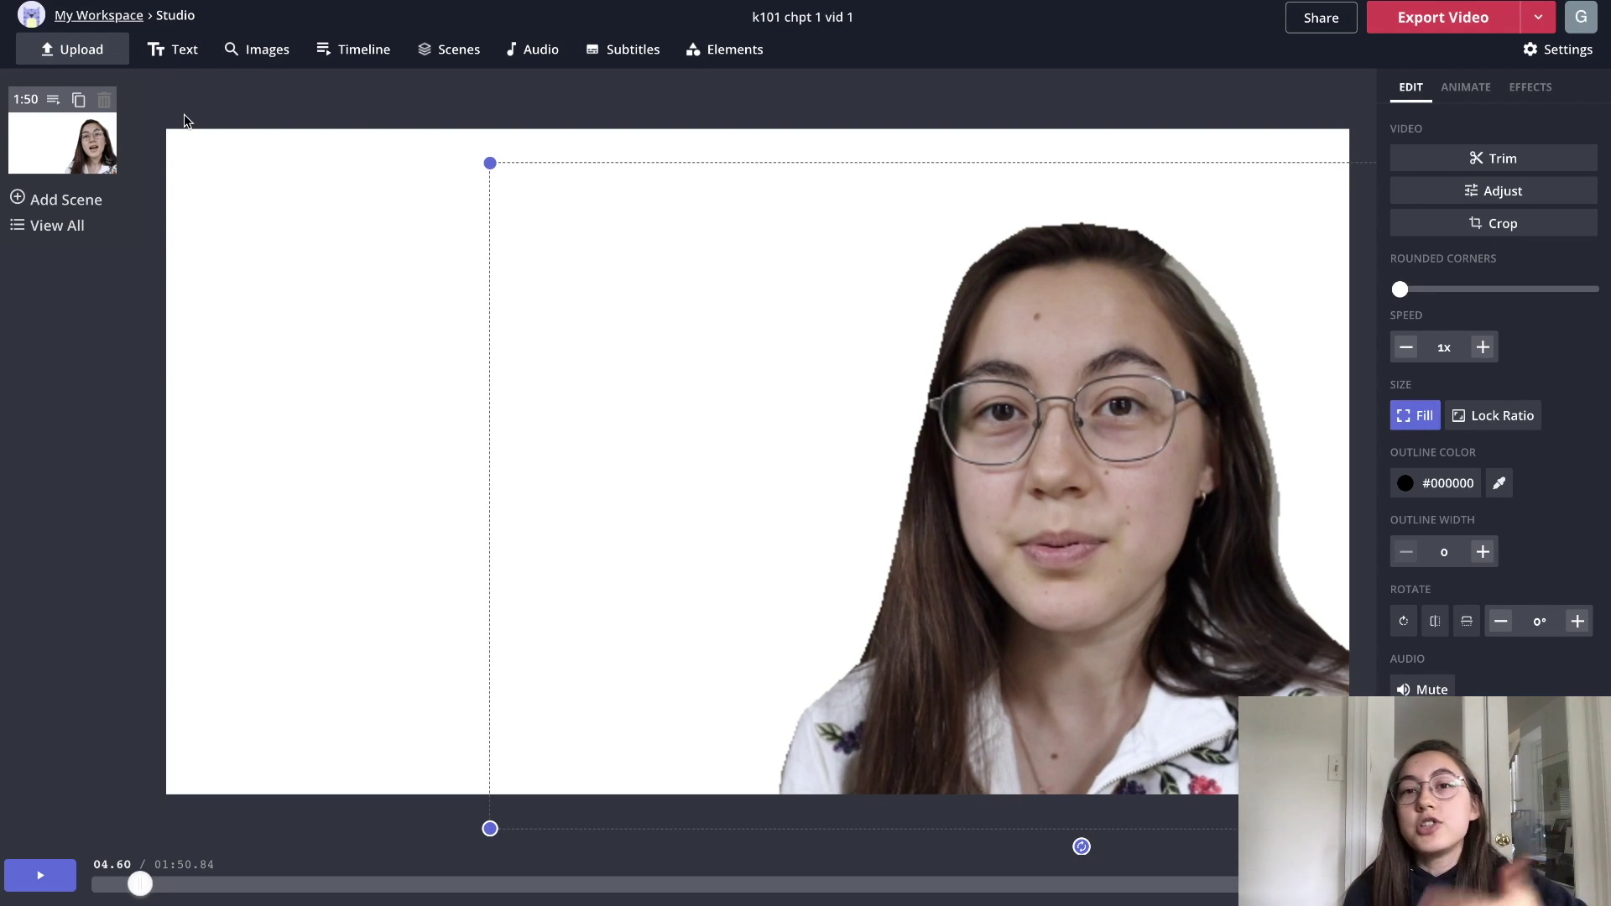
{"action": "left_click", "coordinate": [100, 54]}
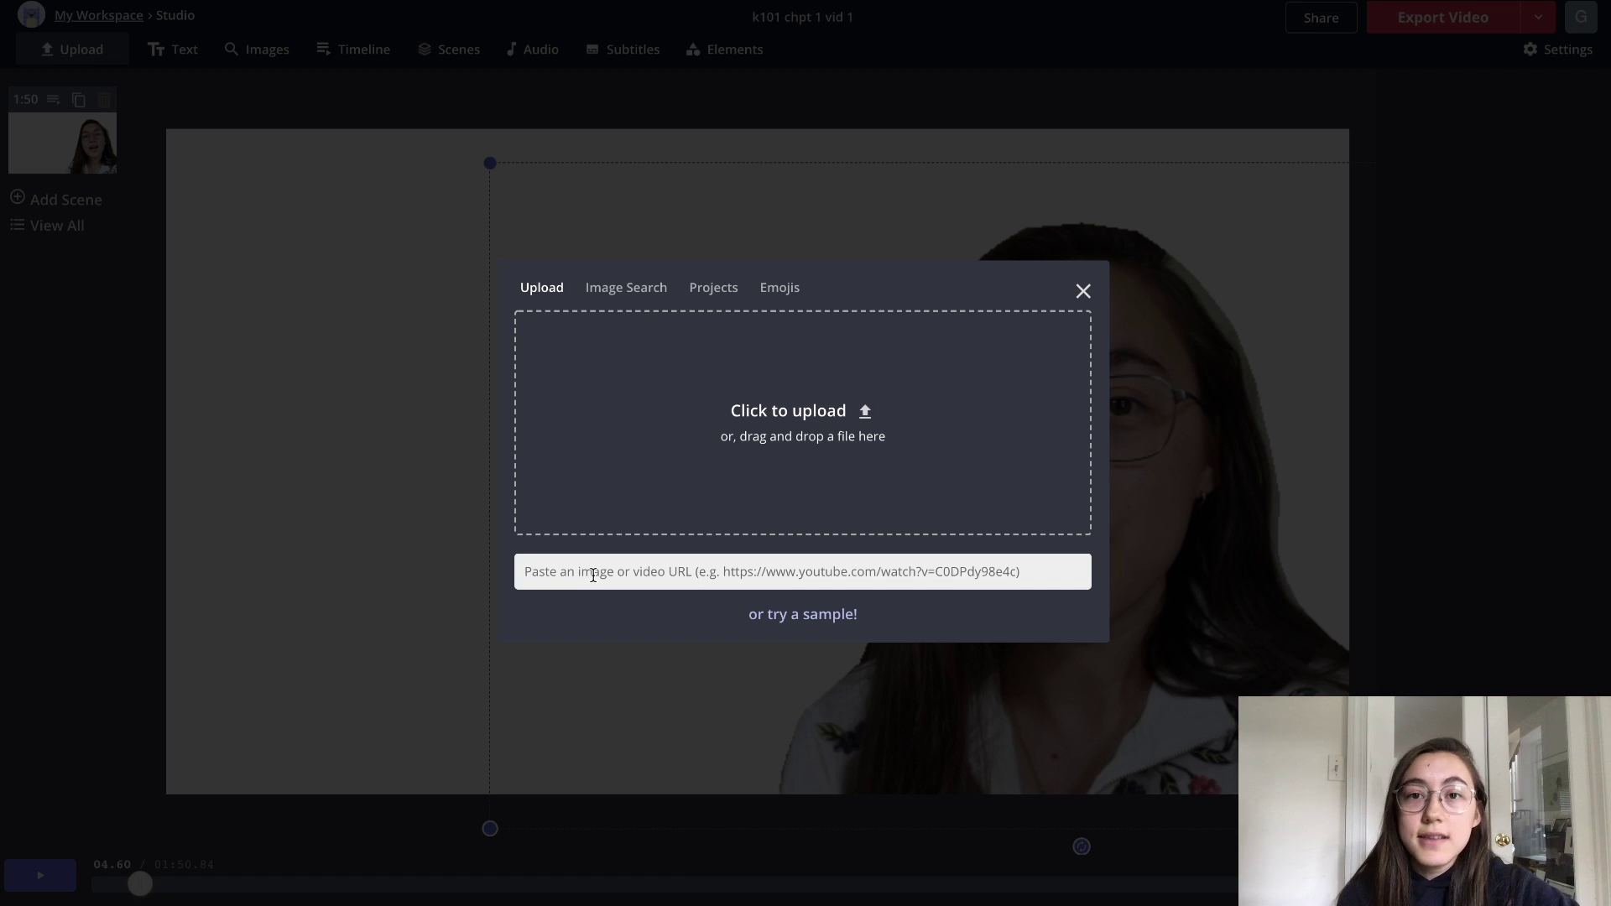
{"action": "left_click", "coordinate": [413, 567]}
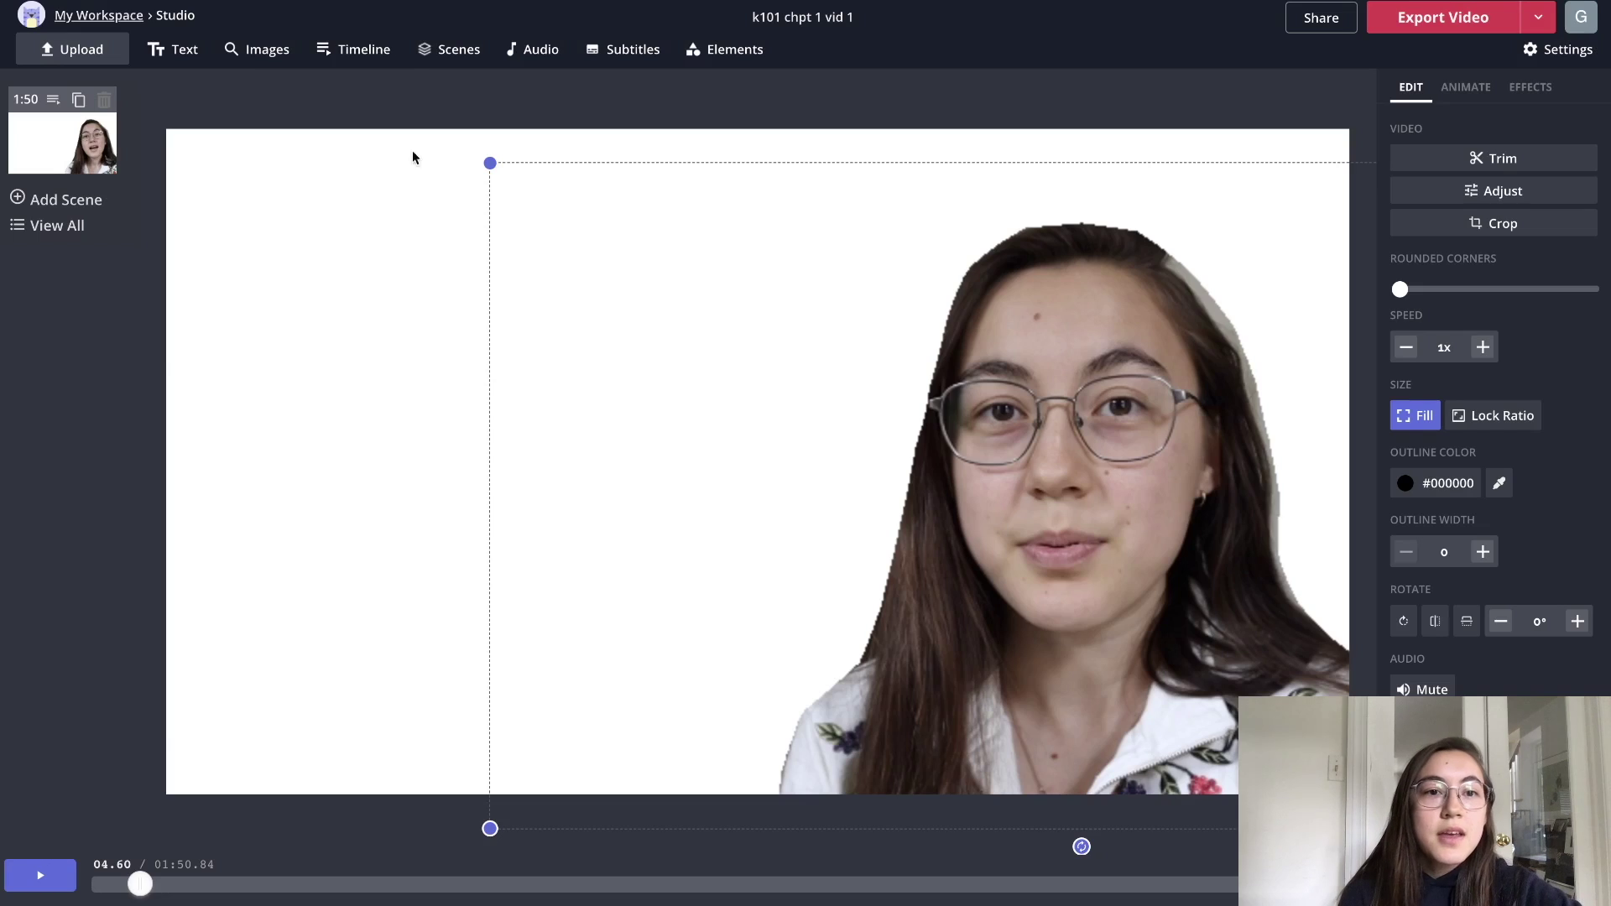
- Search 'gif' and add the retro sunset GIF, enlarged to fill the canvas behind the speaker
{"action": "left_click", "coordinate": [264, 55]}
{"action": "type", "text": "gif"}
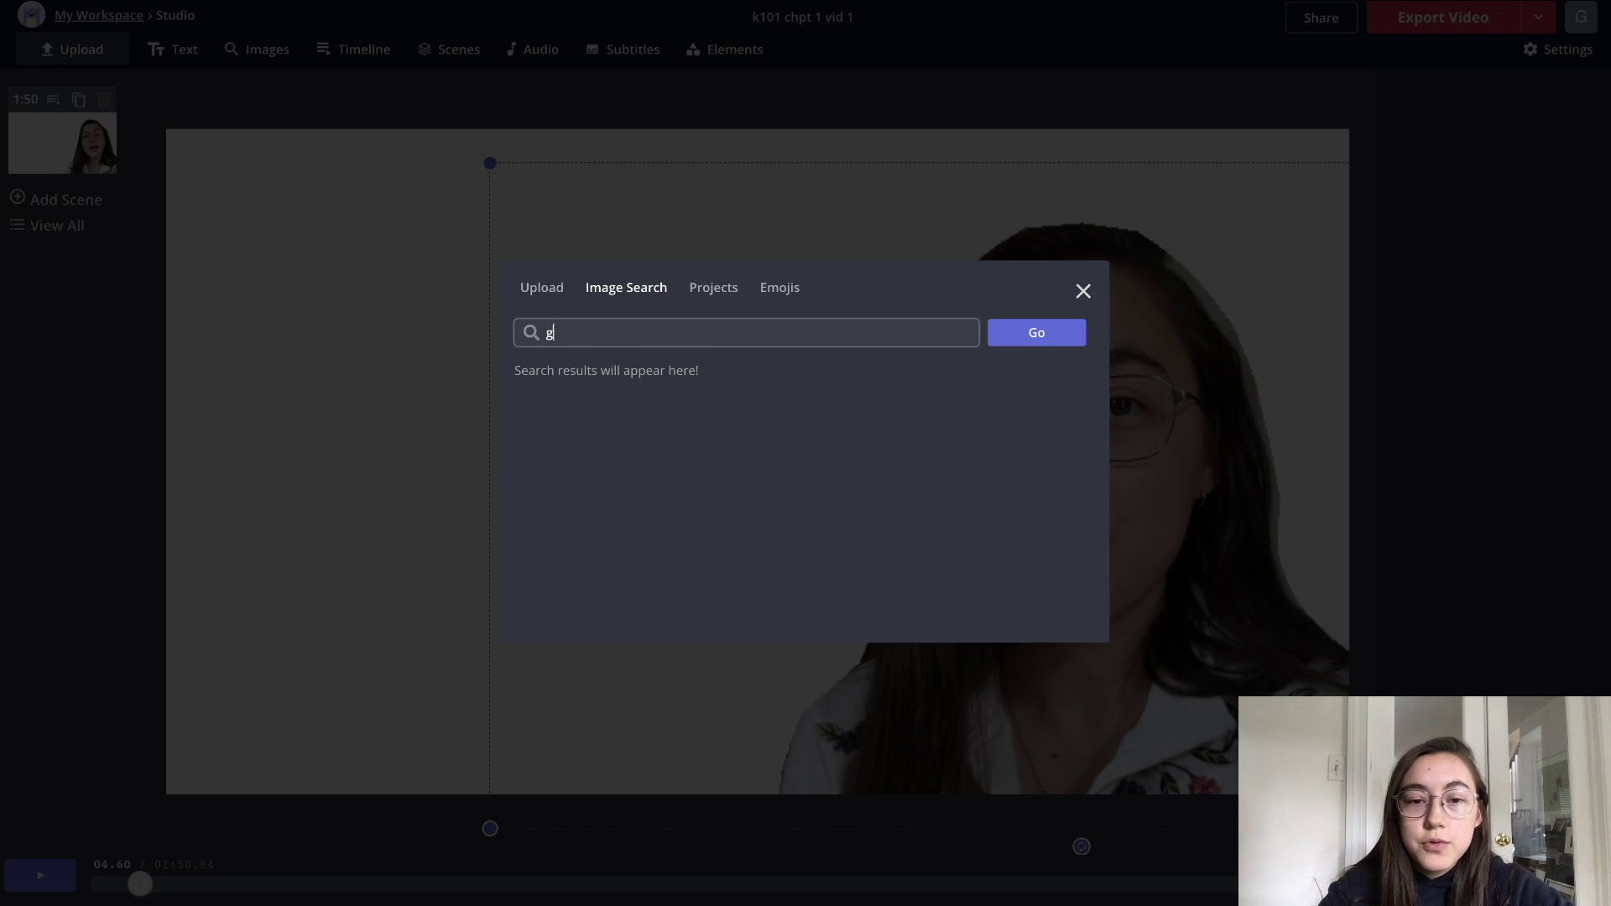
{"action": "key", "text": "Return"}
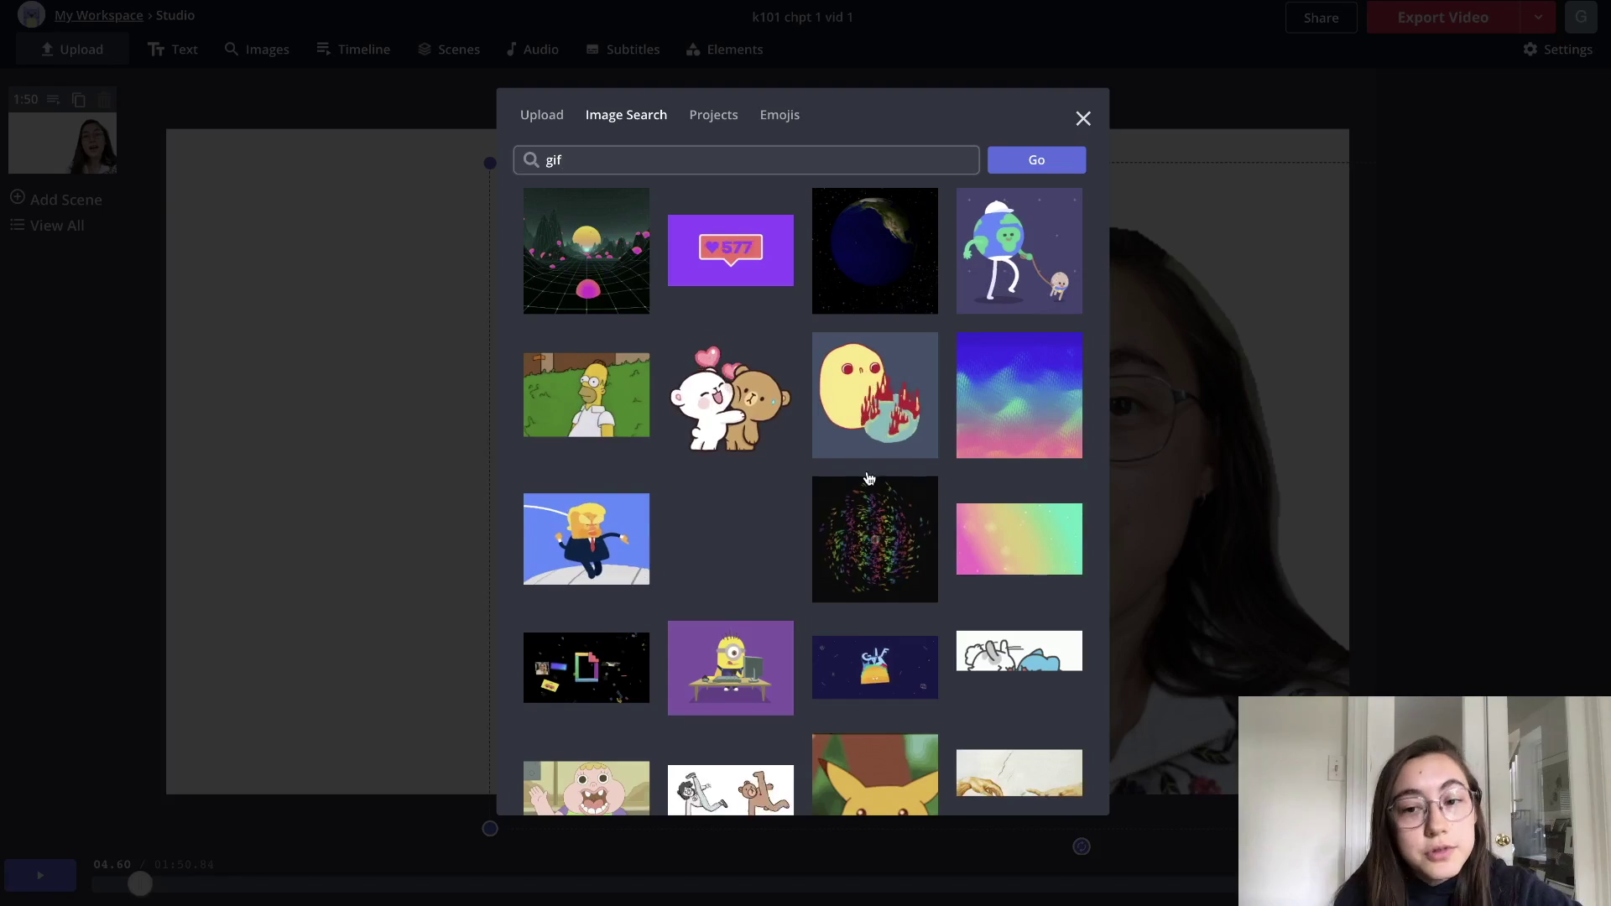
{"action": "left_click", "coordinate": [598, 269]}
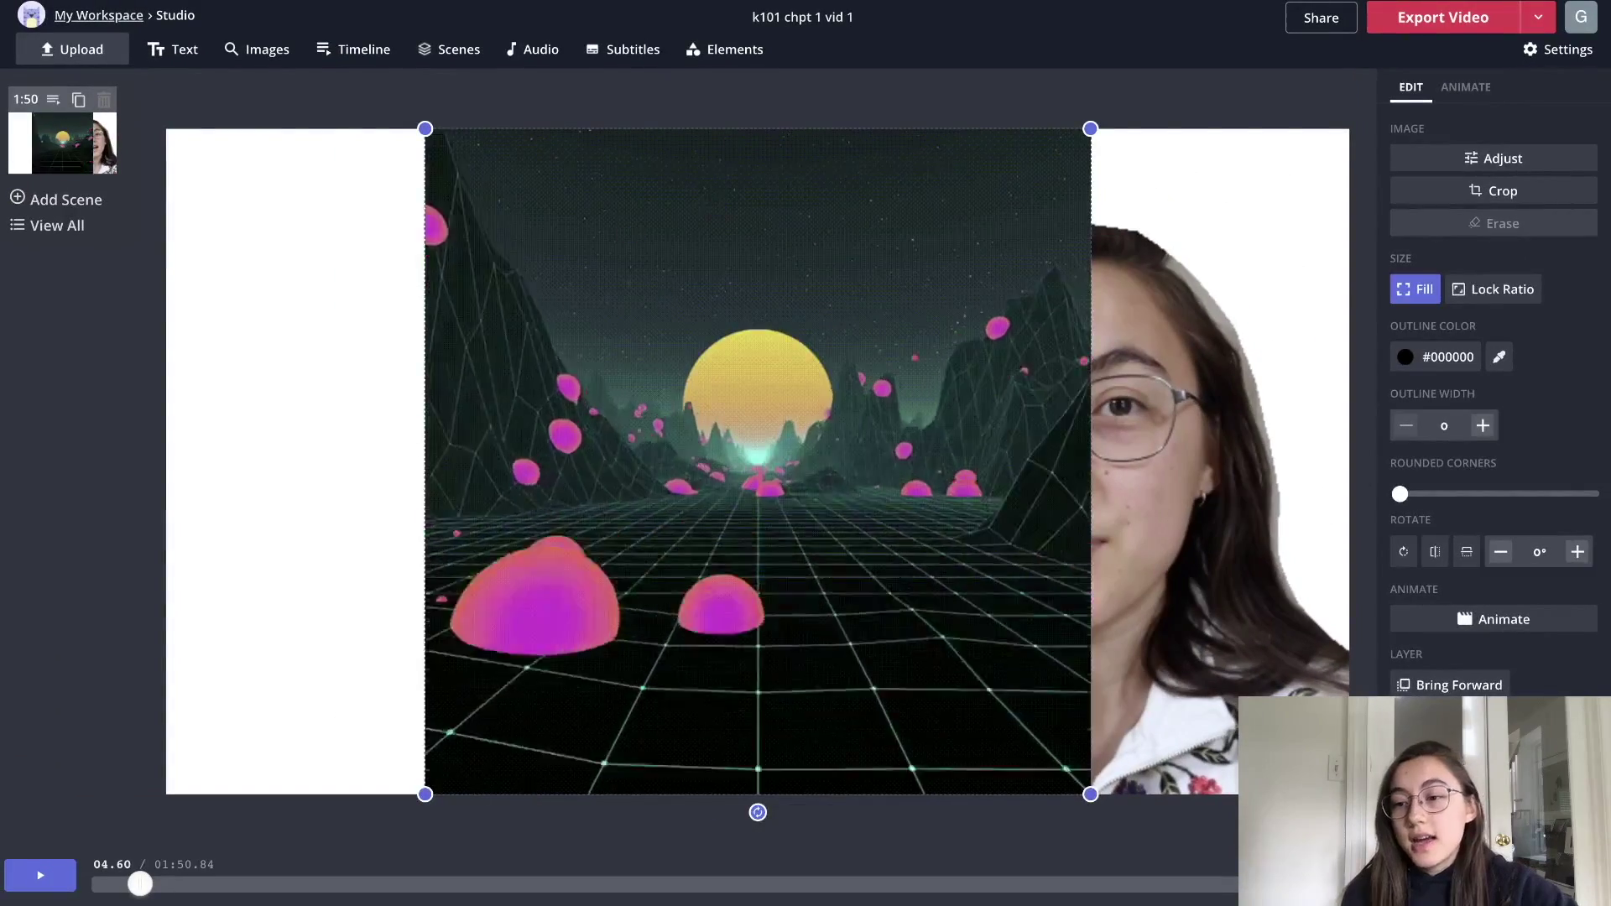
{"action": "left_click", "coordinate": [1451, 717]}
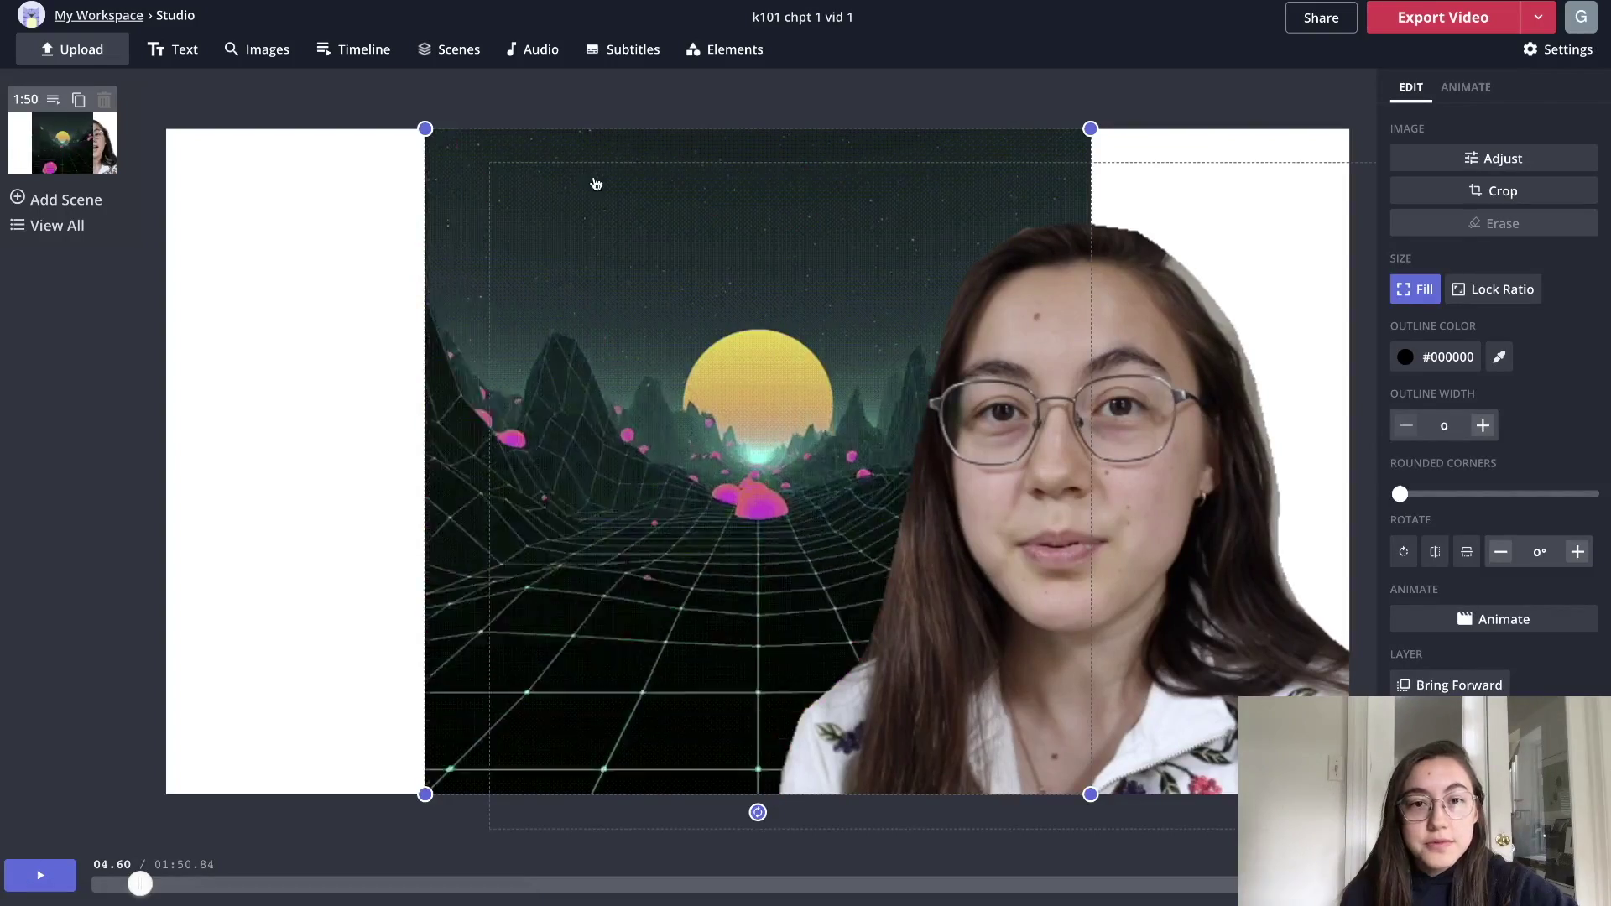
{"action": "left_click_drag", "start_coordinate": [595, 183], "coordinate": [352, 155]}
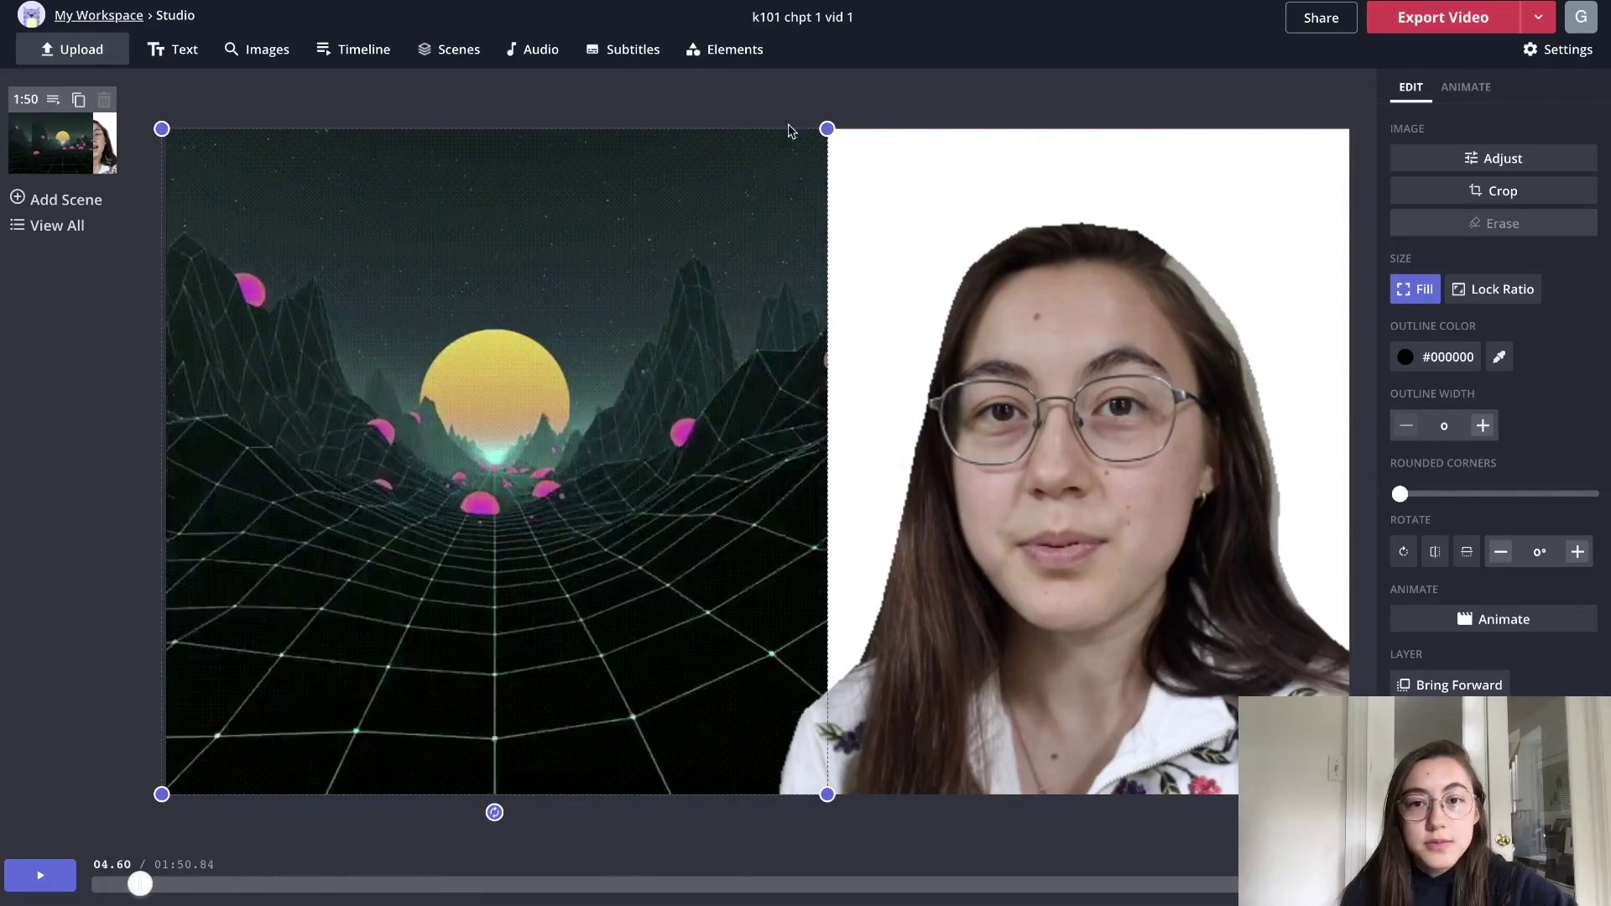
{"action": "left_click_drag", "start_coordinate": [827, 128], "coordinate": [1347, 123]}
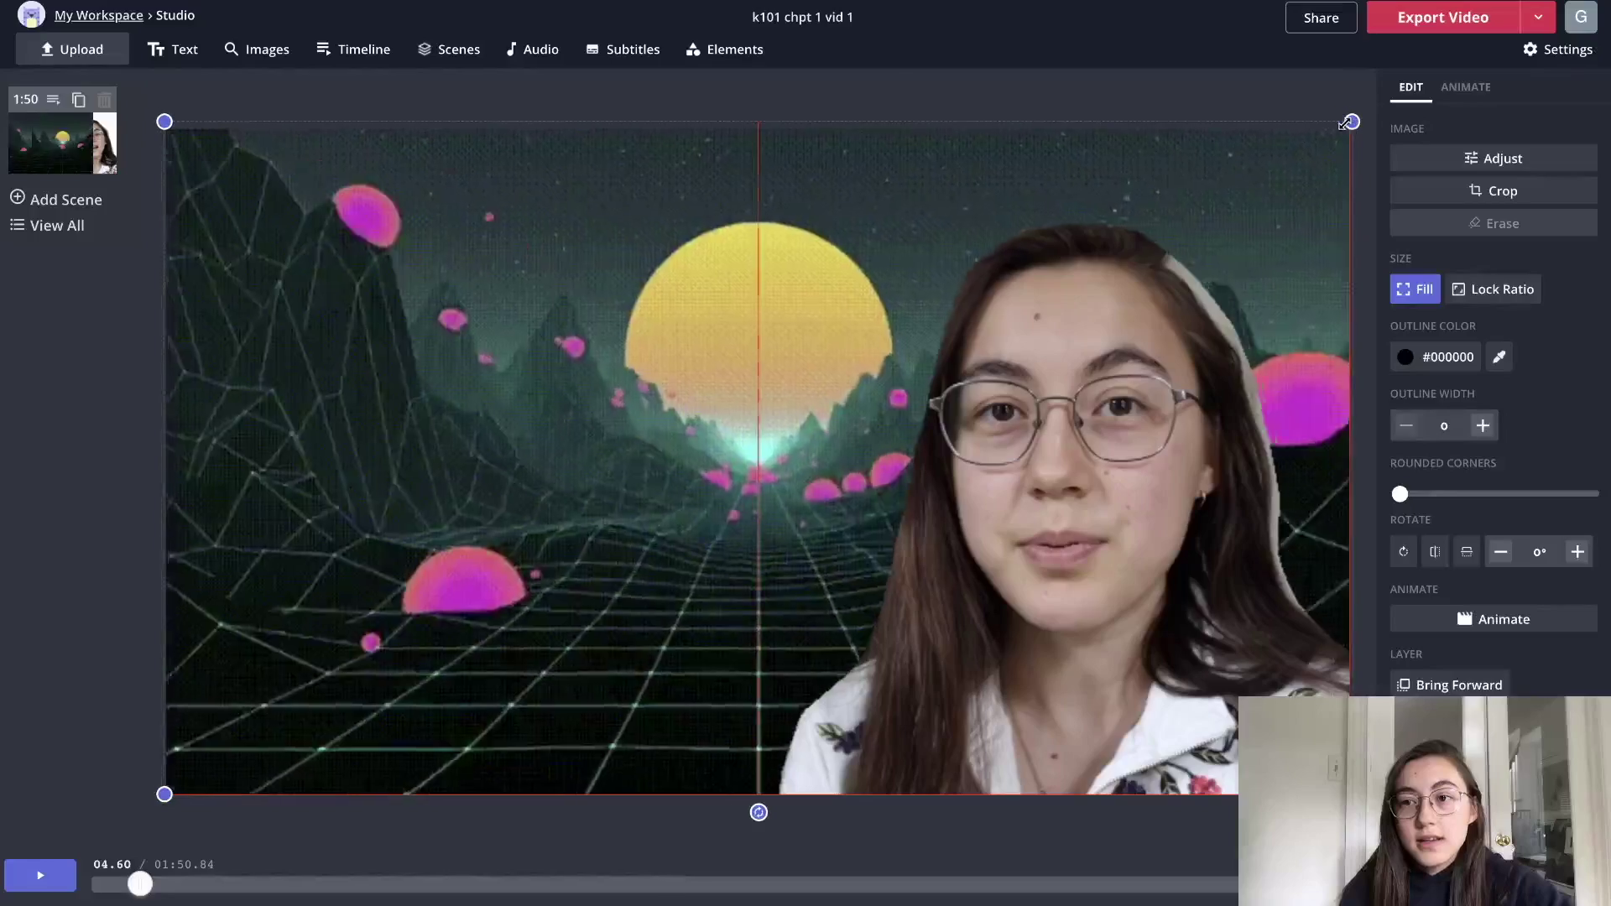
- Shrink the speaker into the bottom-right corner, preview the layout, and open the background's replace dialog
{"action": "left_click", "coordinate": [1088, 397]}
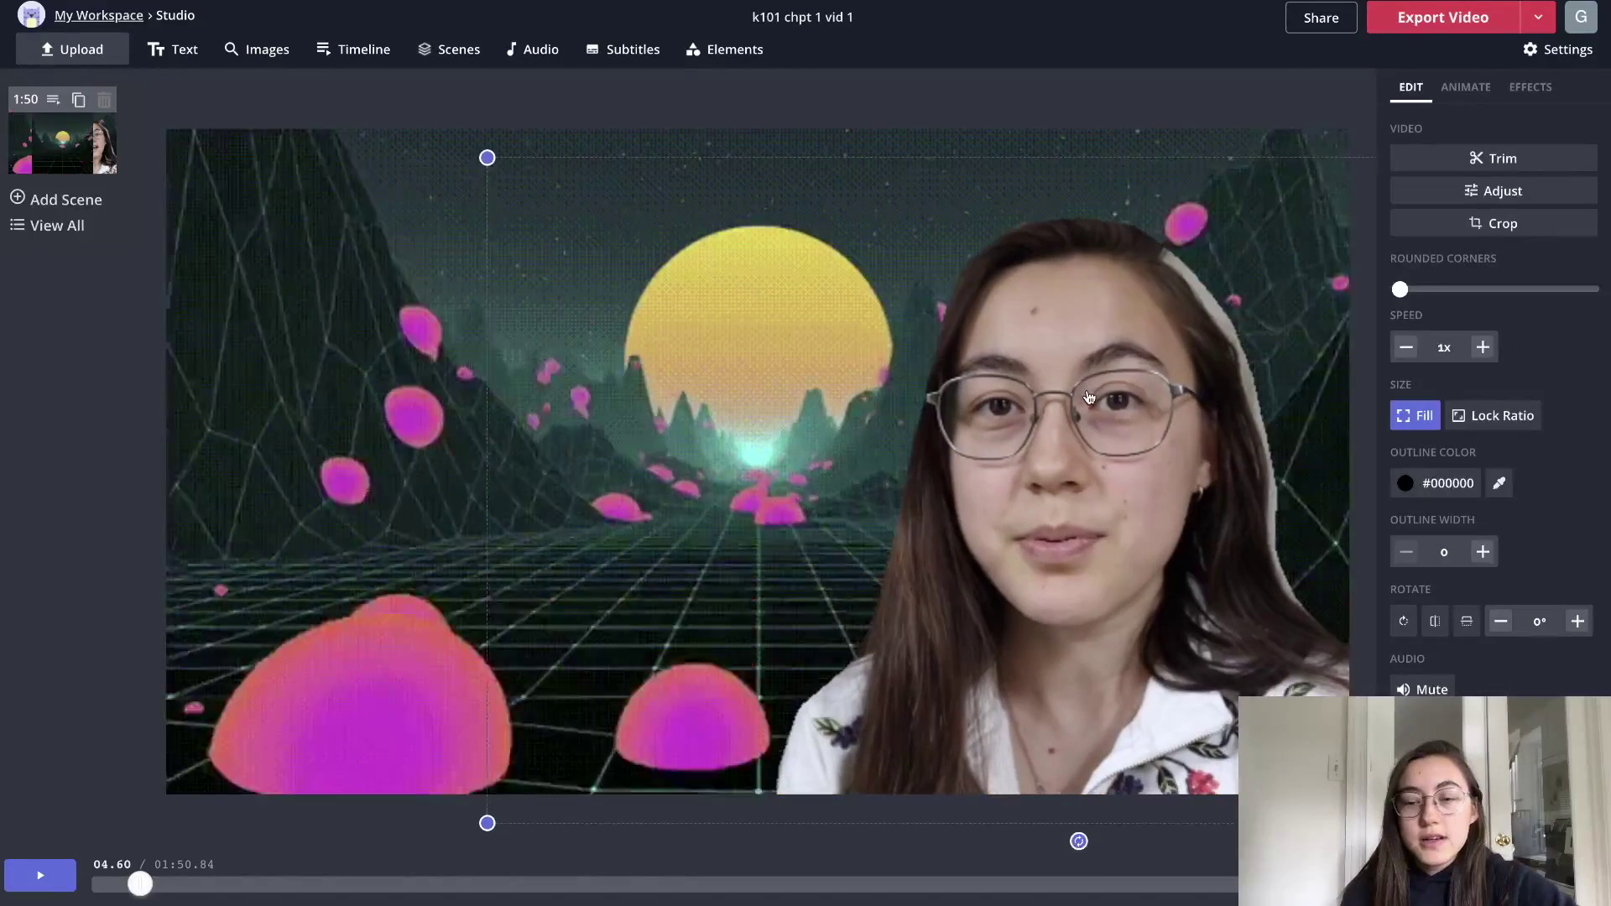
{"action": "left_click_drag", "start_coordinate": [486, 157], "coordinate": [844, 474]}
{"action": "left_click", "coordinate": [36, 877]}
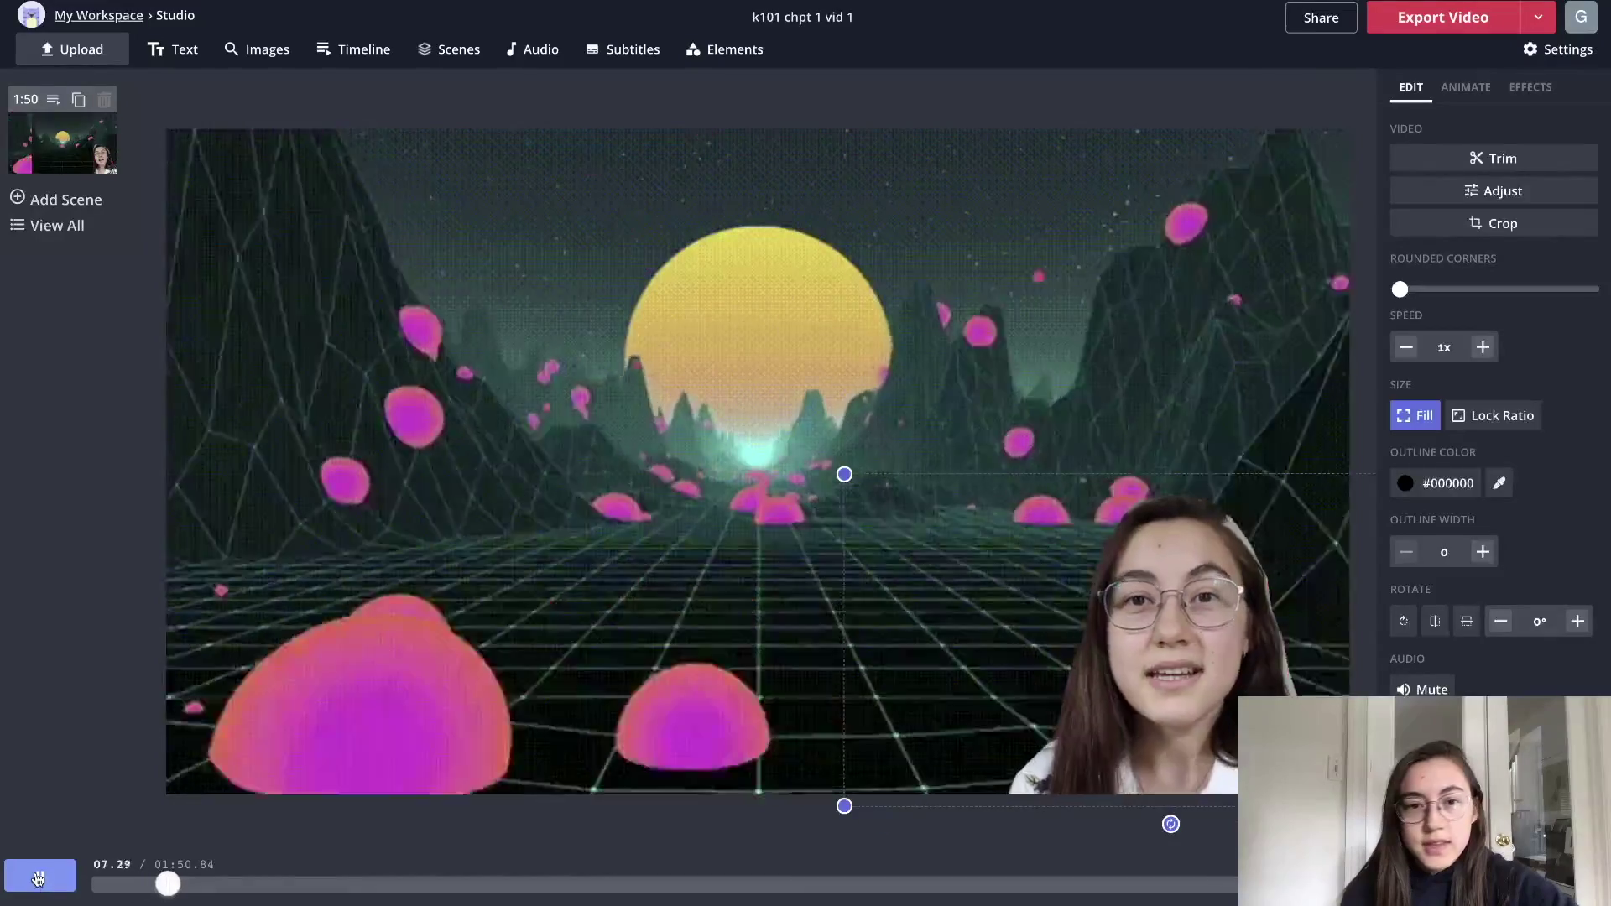
{"action": "left_click", "coordinate": [37, 877]}
{"action": "left_click", "coordinate": [317, 431]}
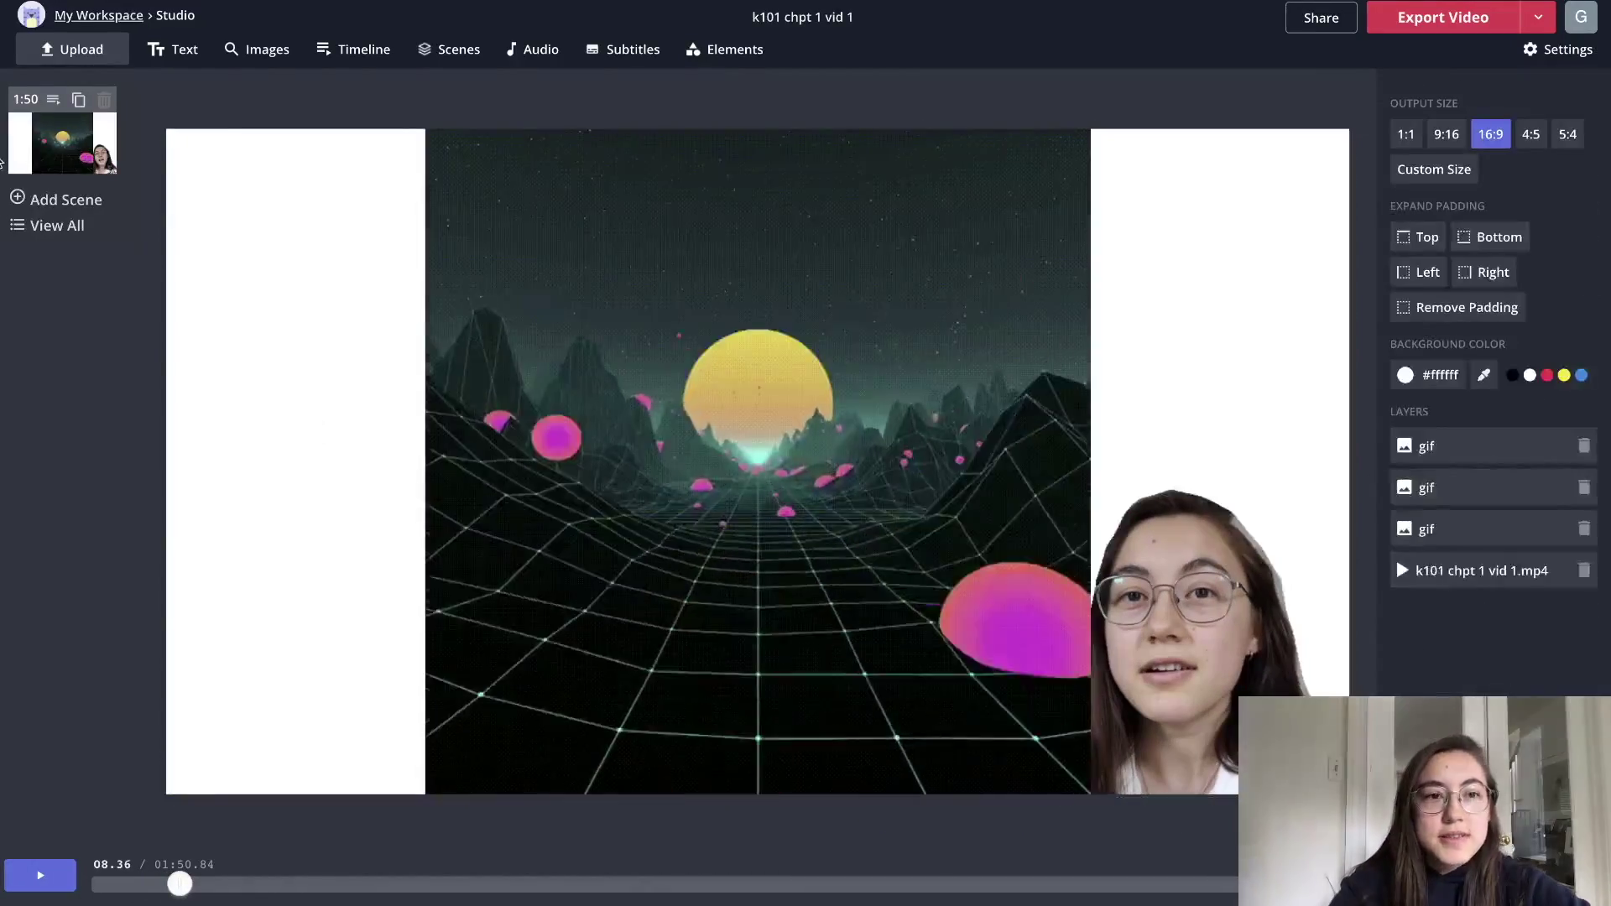
{"action": "double_click", "coordinate": [273, 288]}
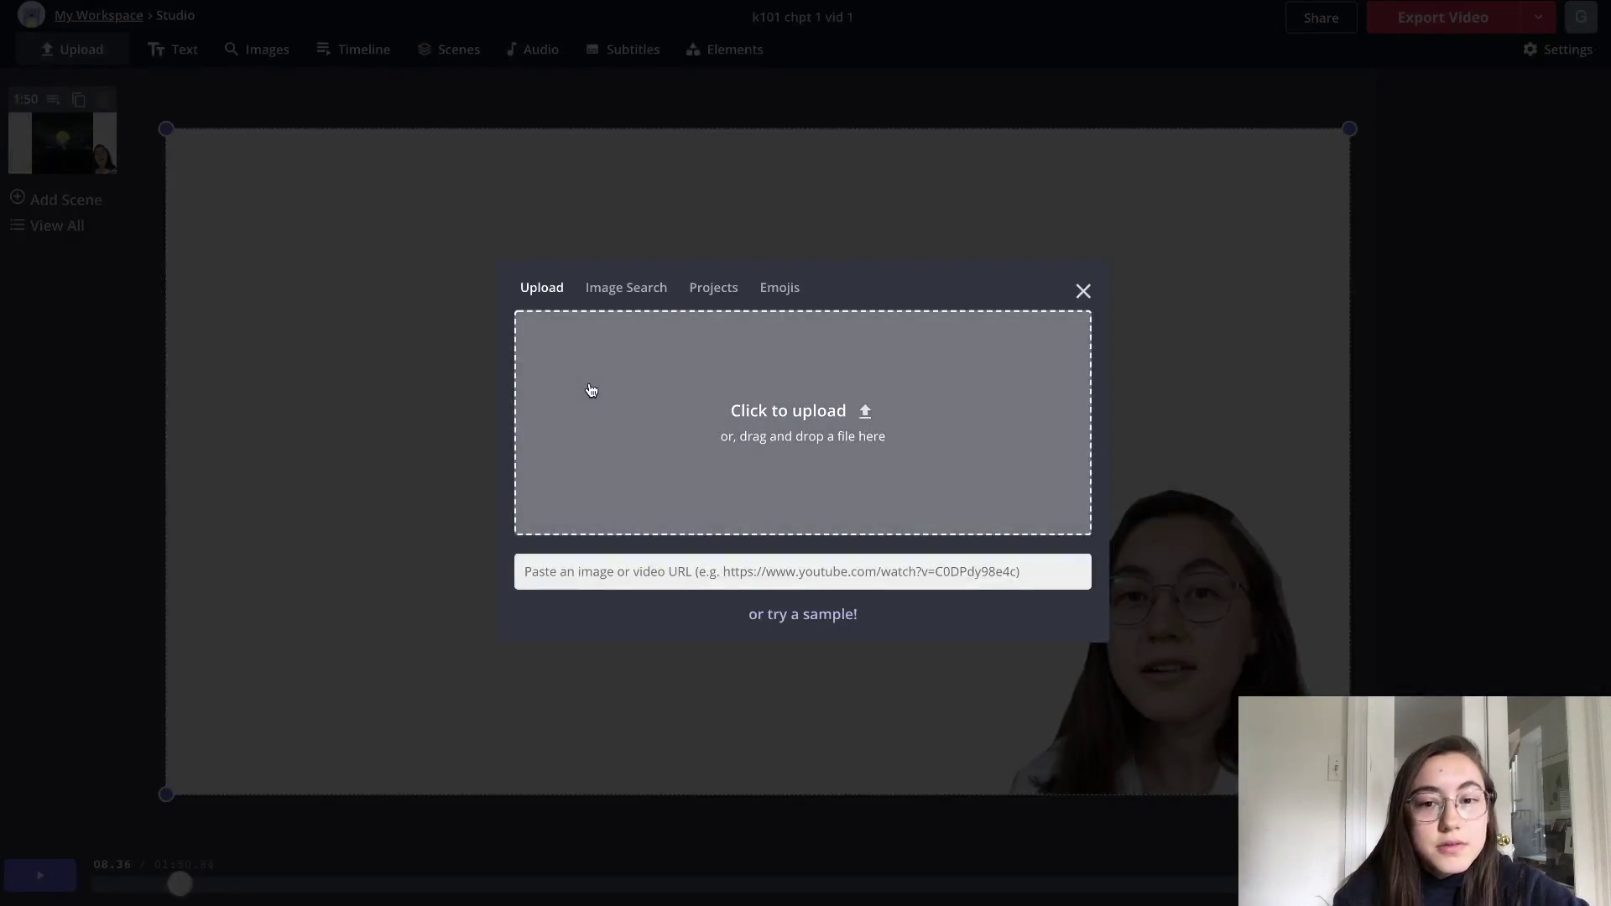
- Replace the background with youtube ad v1.mp4 and centre it on the canvas
{"action": "left_click", "coordinate": [591, 390]}
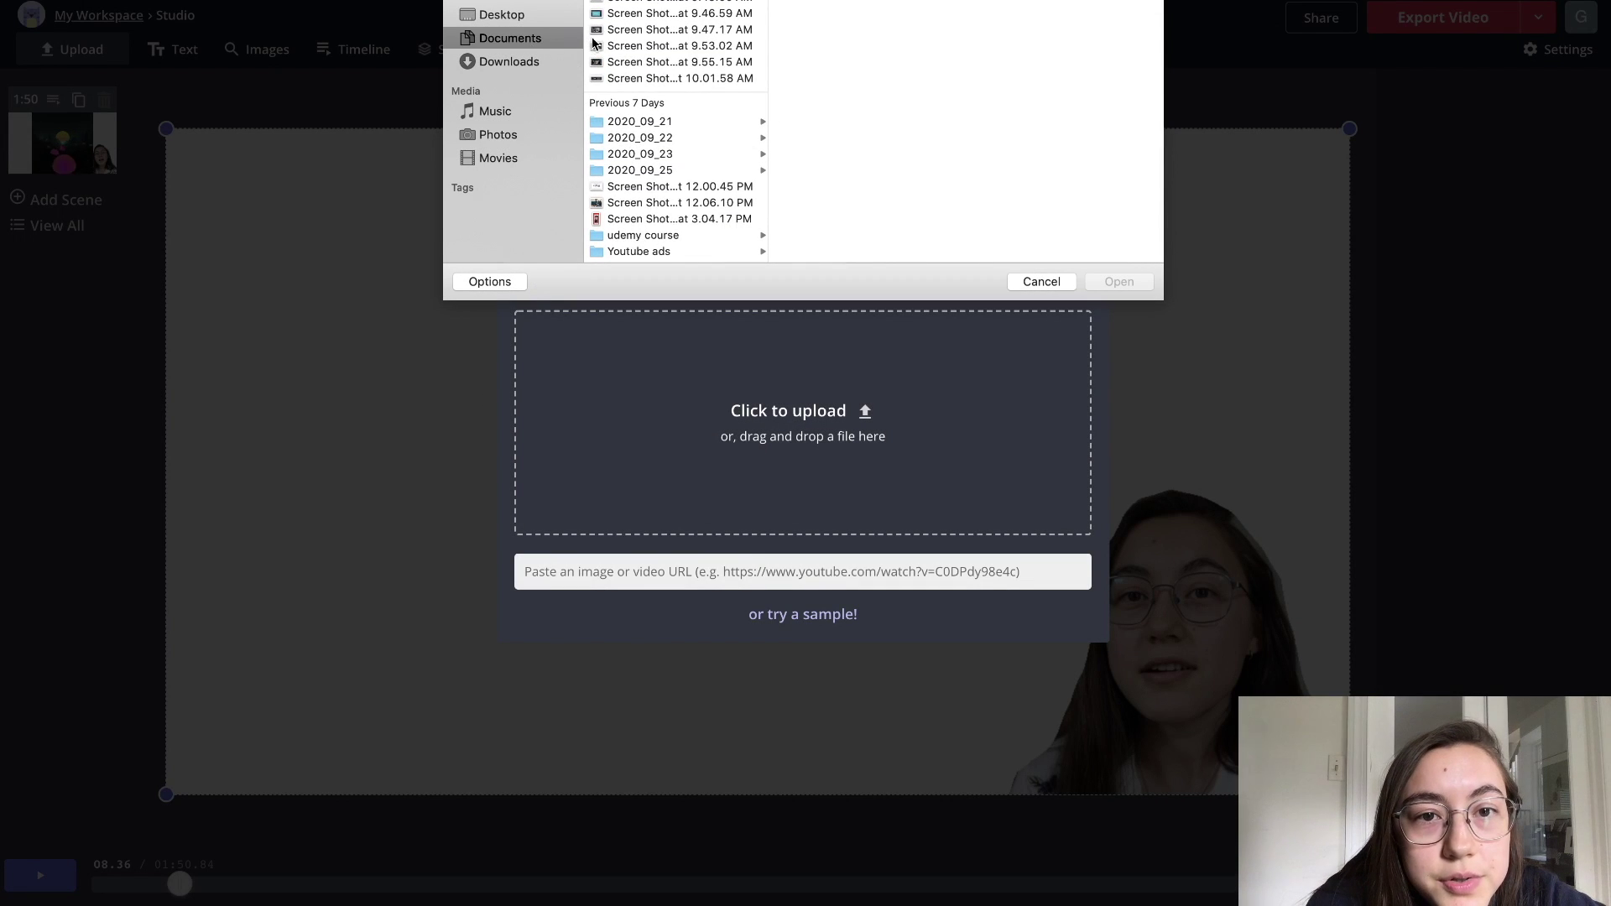
{"action": "double_click", "coordinate": [626, 38]}
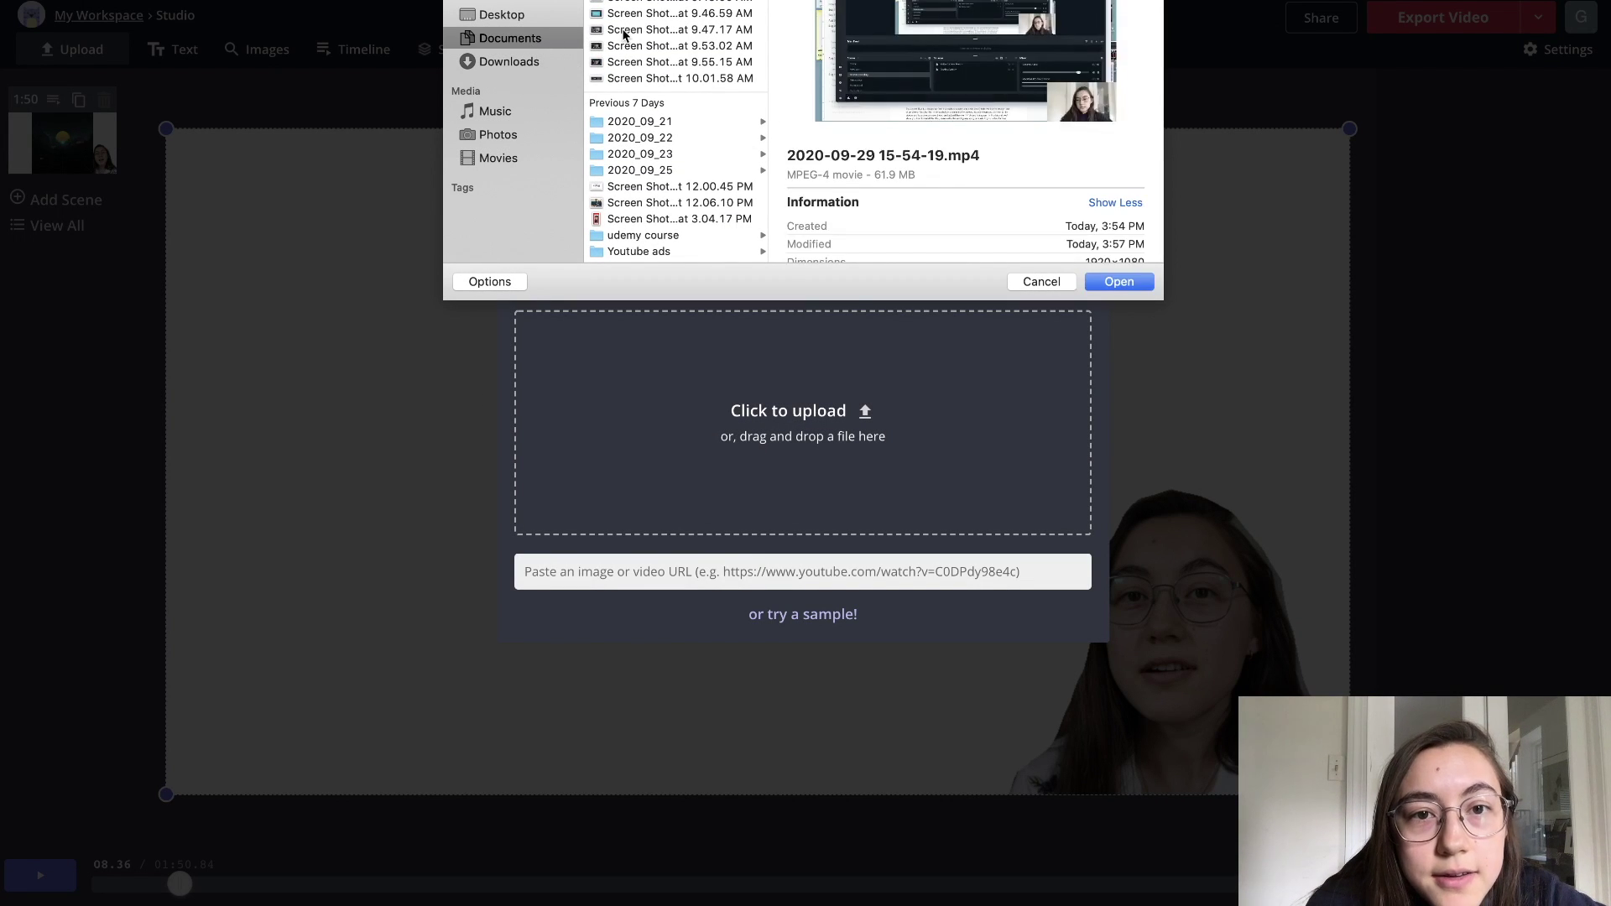
{"action": "left_click_drag", "start_coordinate": [755, 549], "coordinate": [751, 545]}
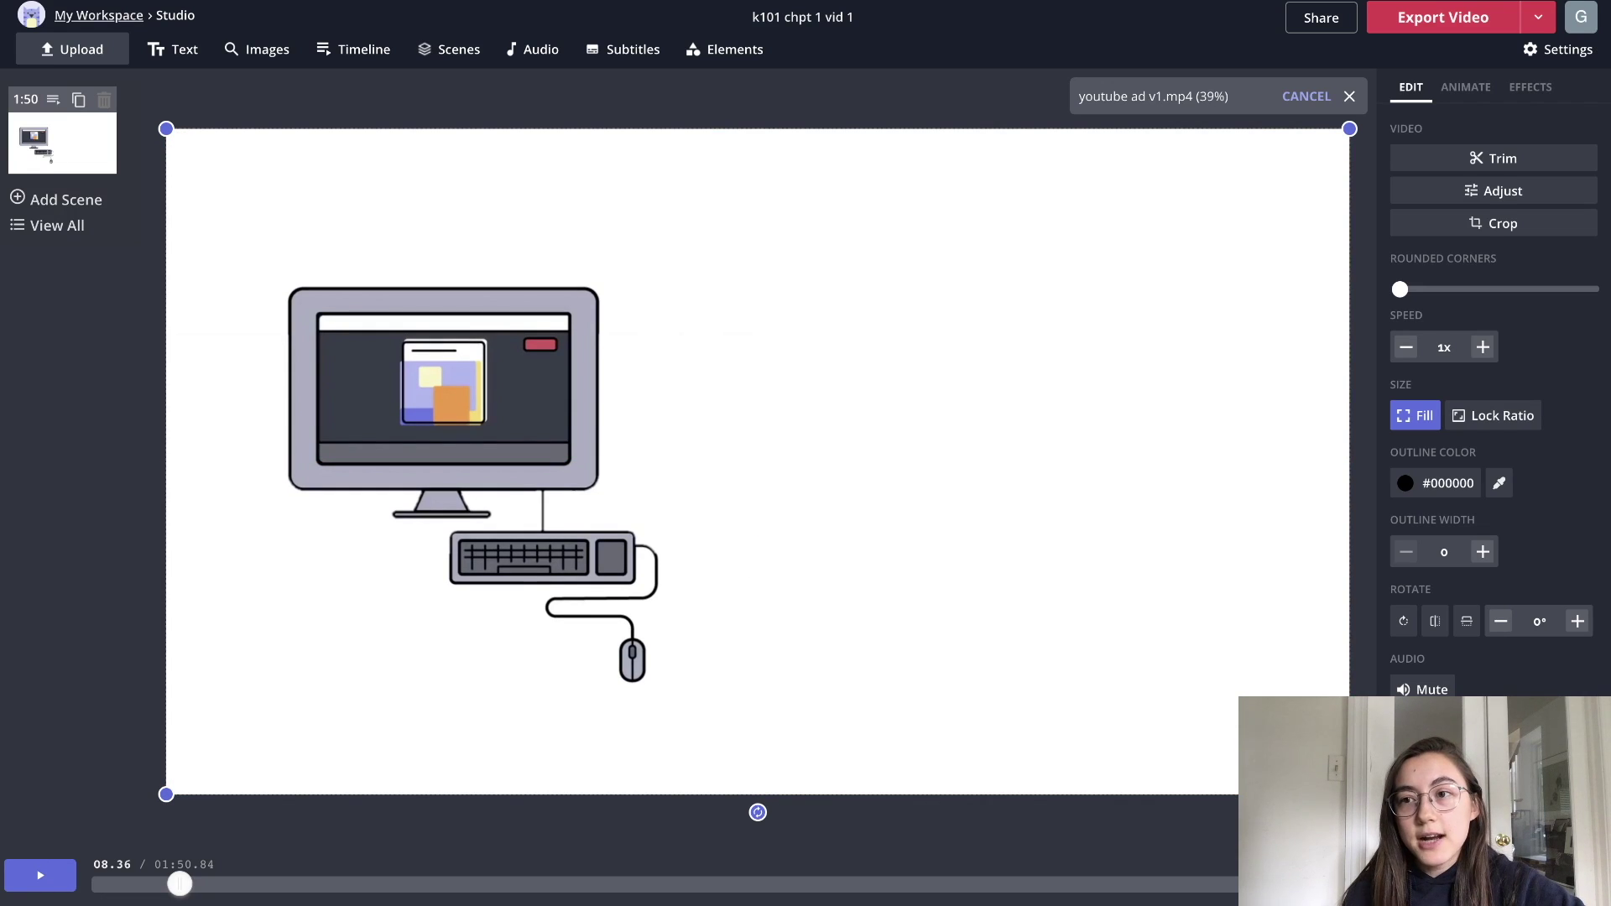
- Play the video from near the start and shift the speaker left over the screen recording
{"action": "scroll", "coordinate": [1495, 402], "scroll_direction": "down", "scroll_amount": 2}
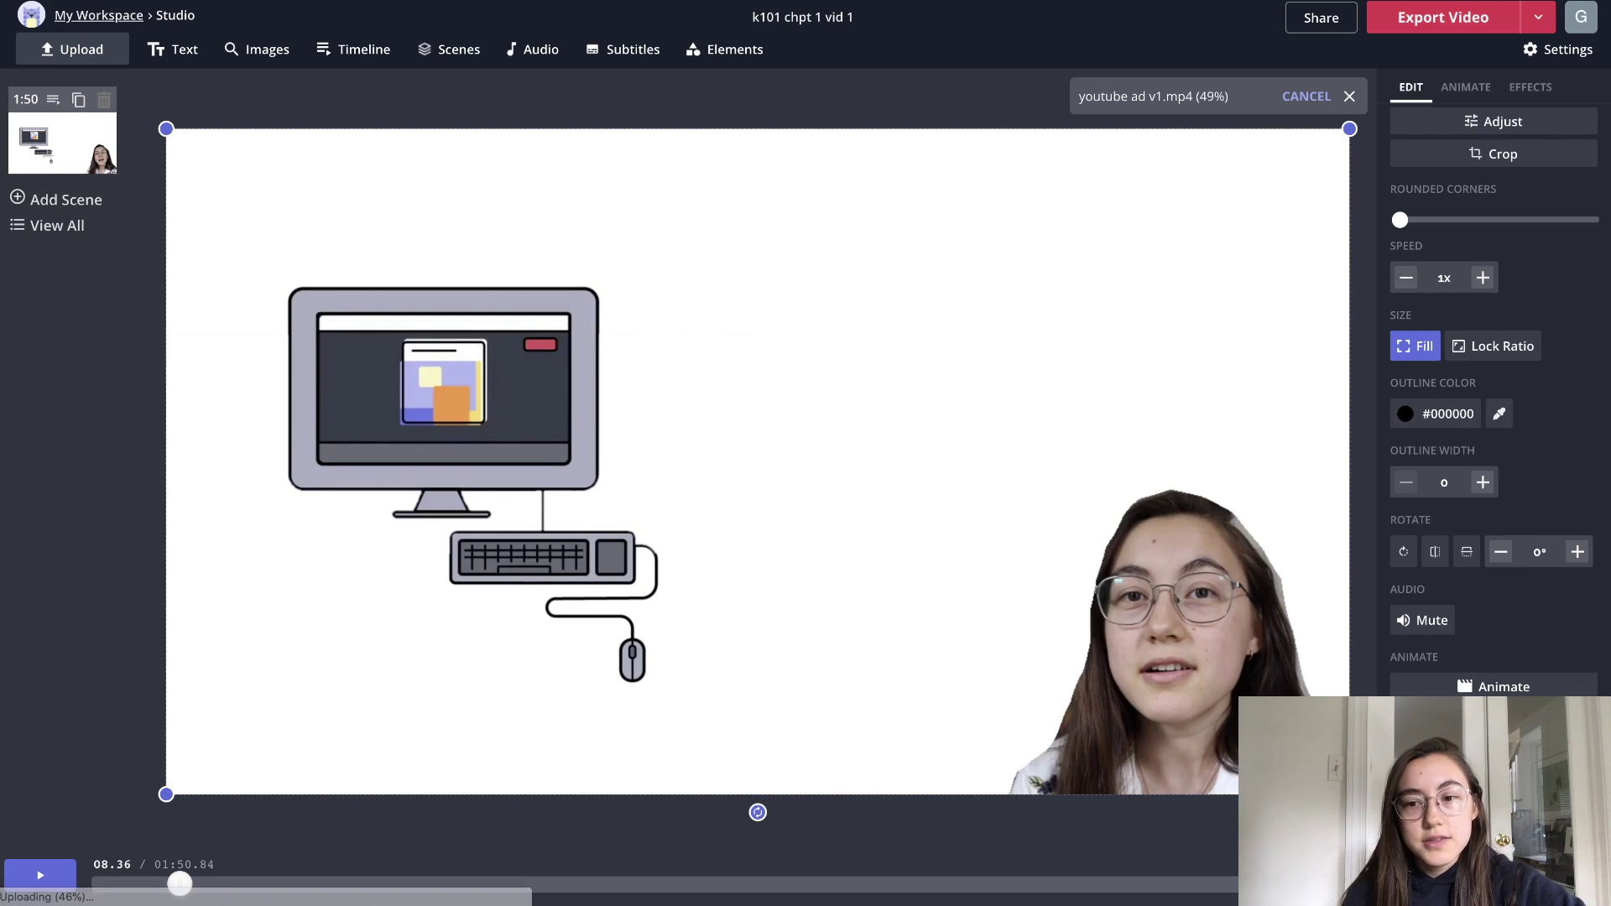
{"action": "left_click", "coordinate": [120, 886]}
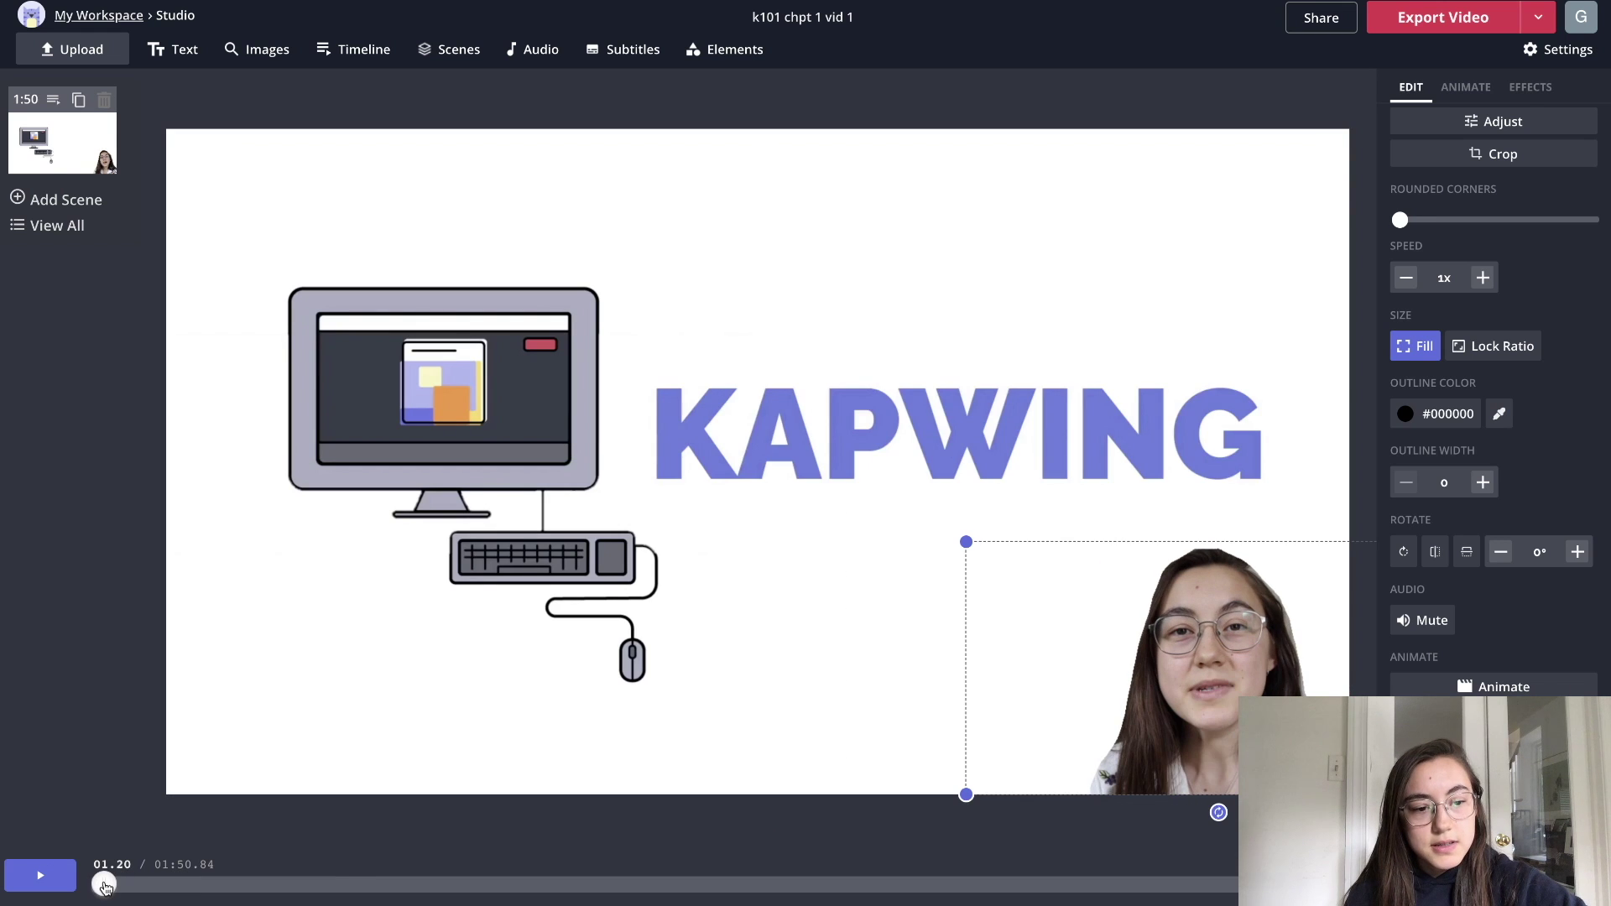
{"action": "left_click", "coordinate": [94, 885]}
{"action": "left_click", "coordinate": [41, 876]}
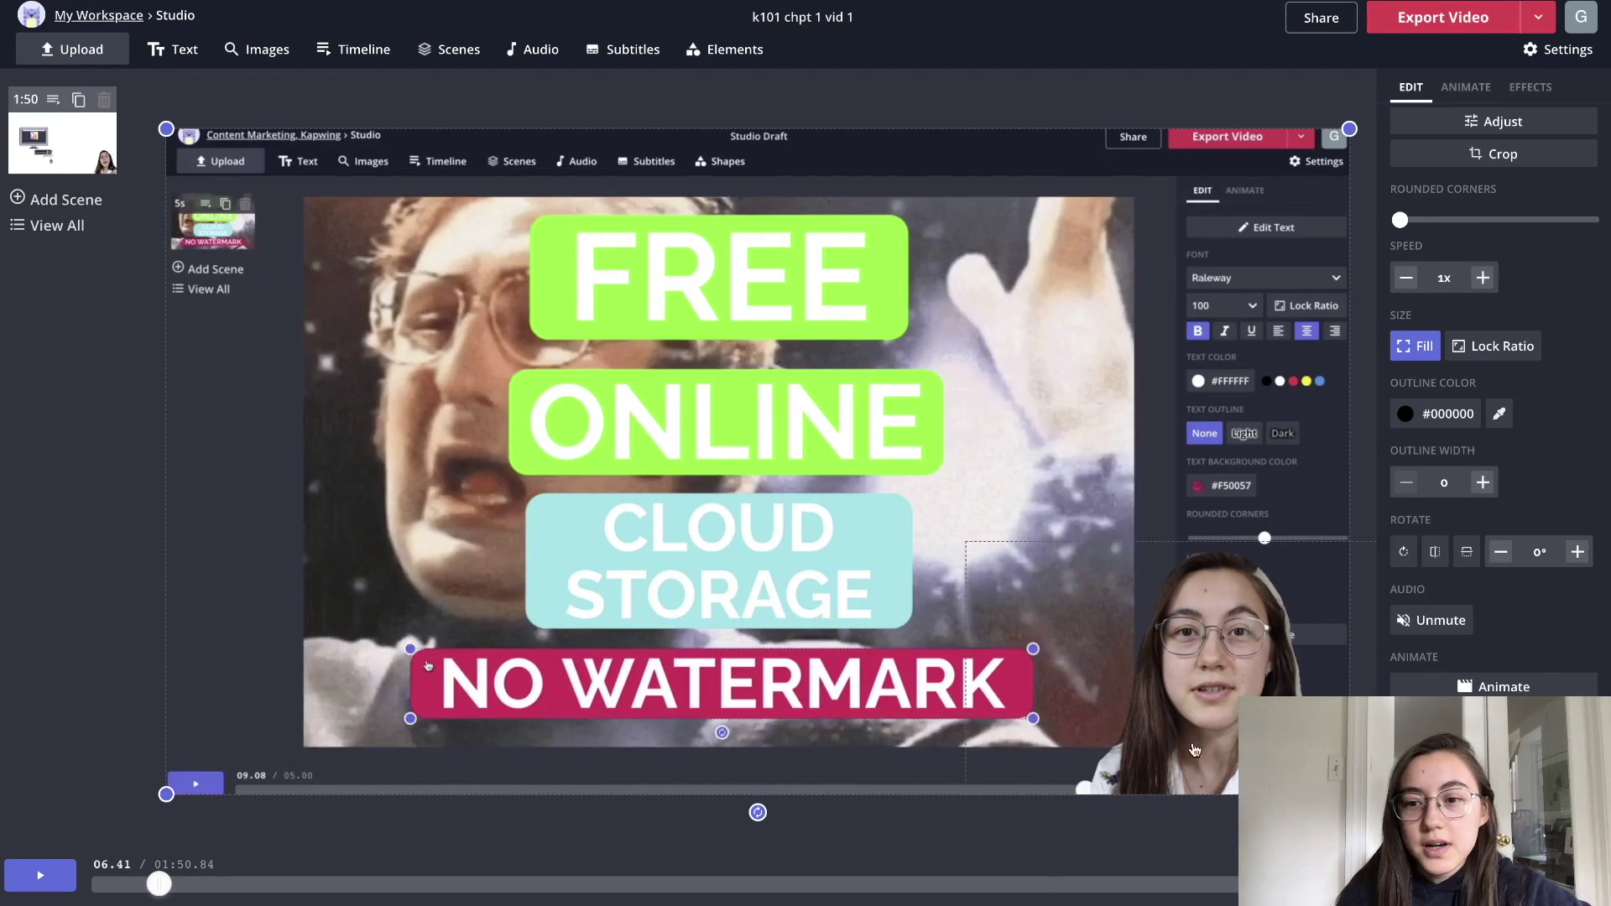
{"action": "left_click_drag", "start_coordinate": [1194, 749], "coordinate": [1085, 719]}
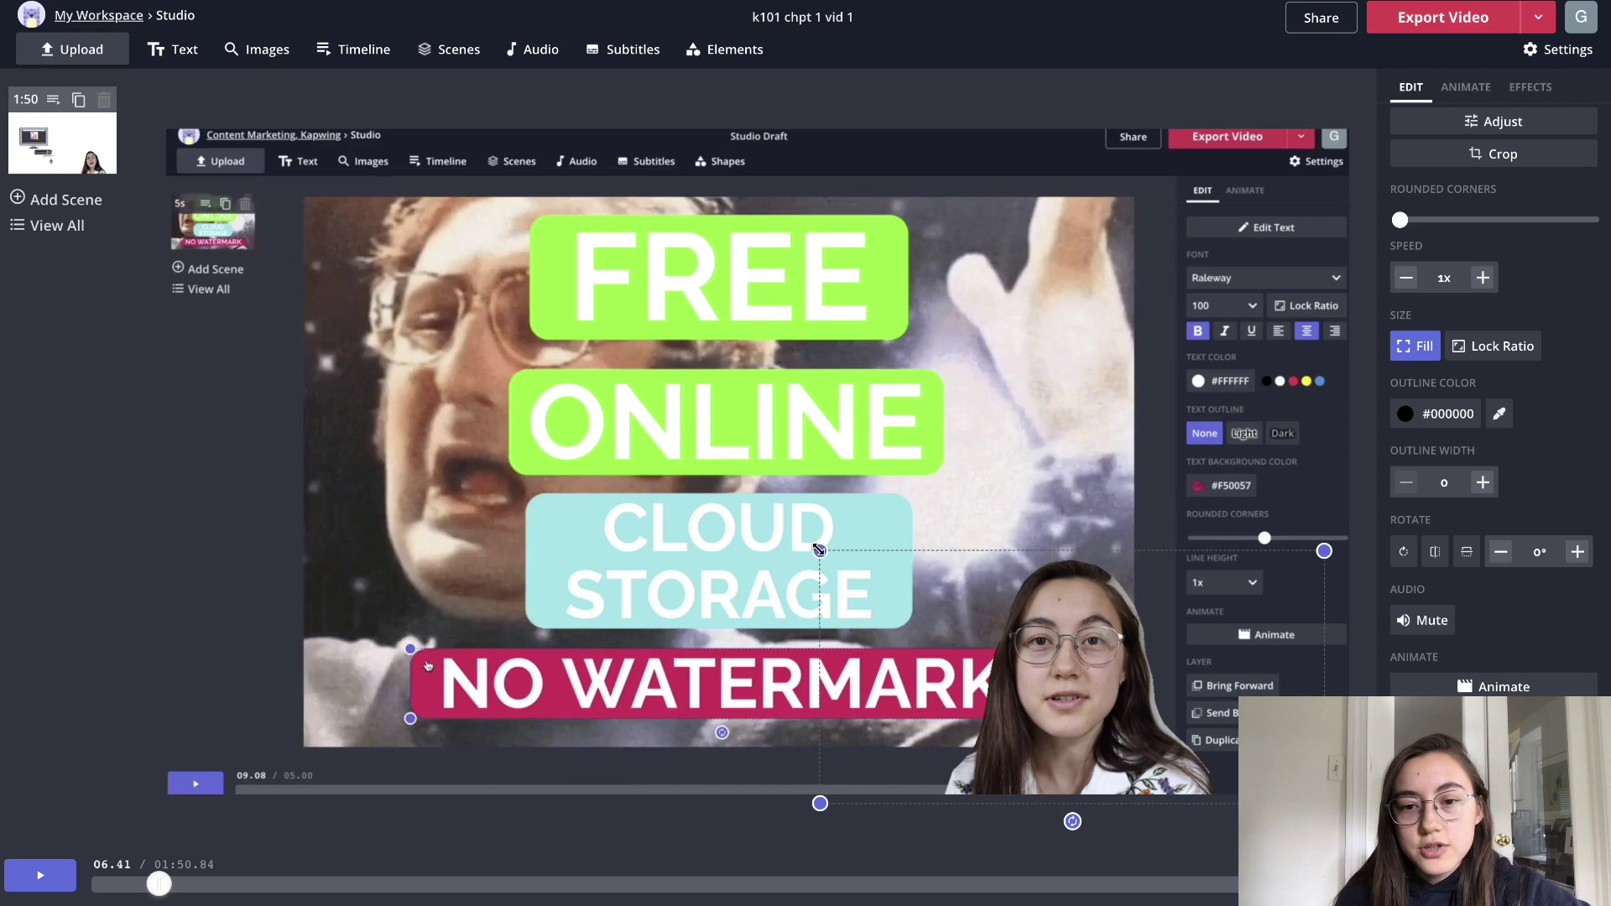
- Enlarge the talking-head video and centre it over the screen recording, snapping its bottom edge
{"action": "left_click_drag", "start_coordinate": [819, 550], "coordinate": [758, 252]}
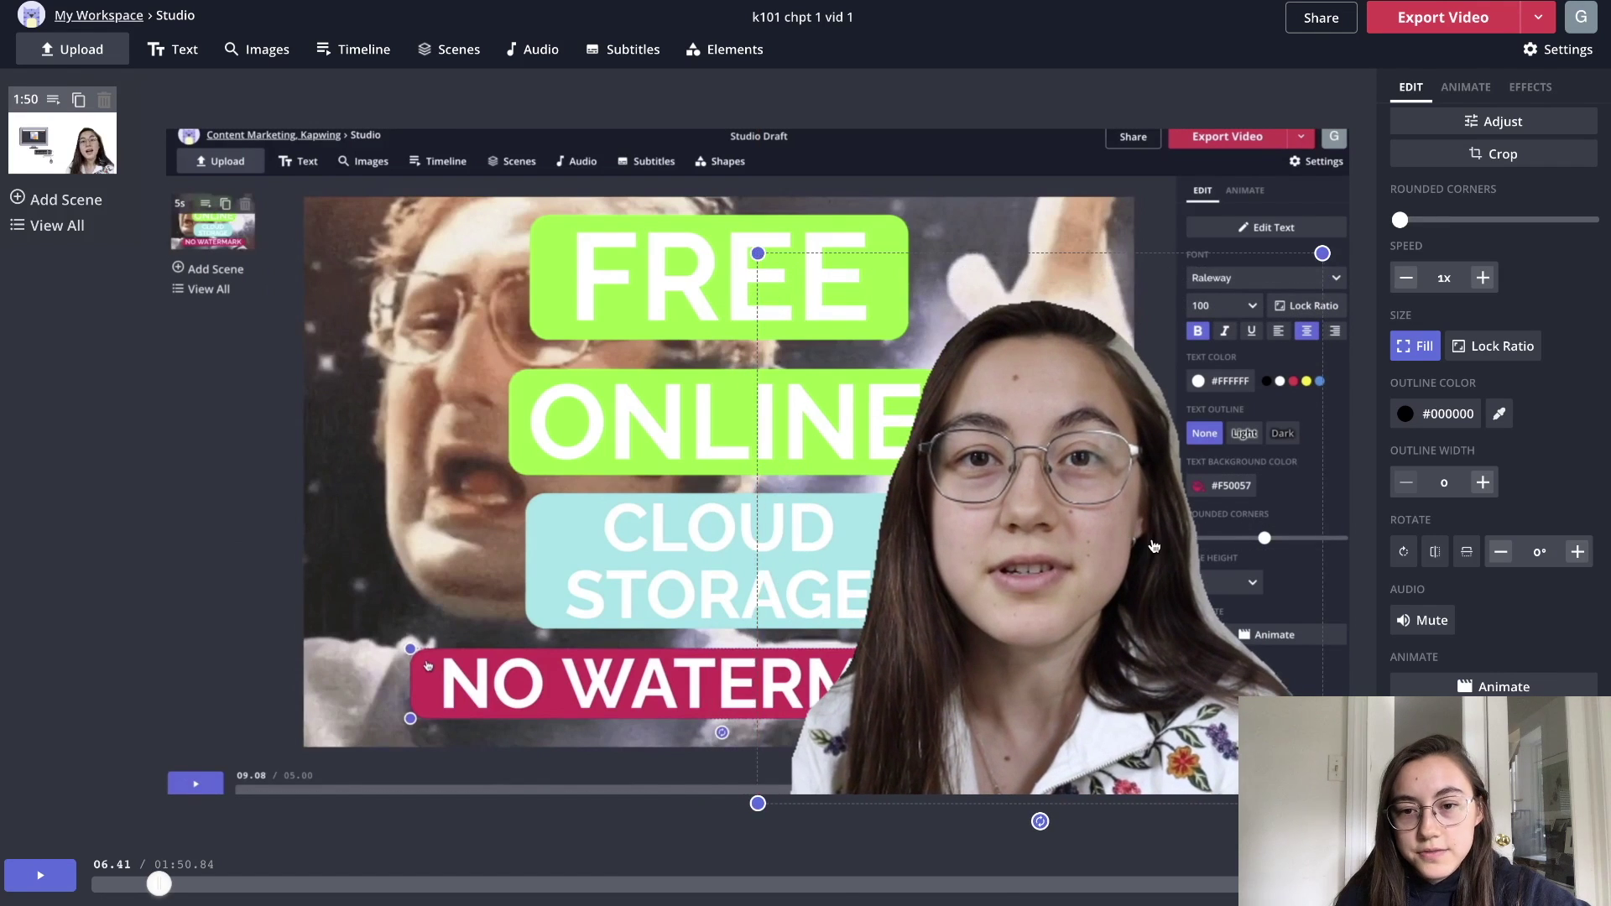
{"action": "left_click_drag", "start_coordinate": [1154, 546], "coordinate": [861, 536]}
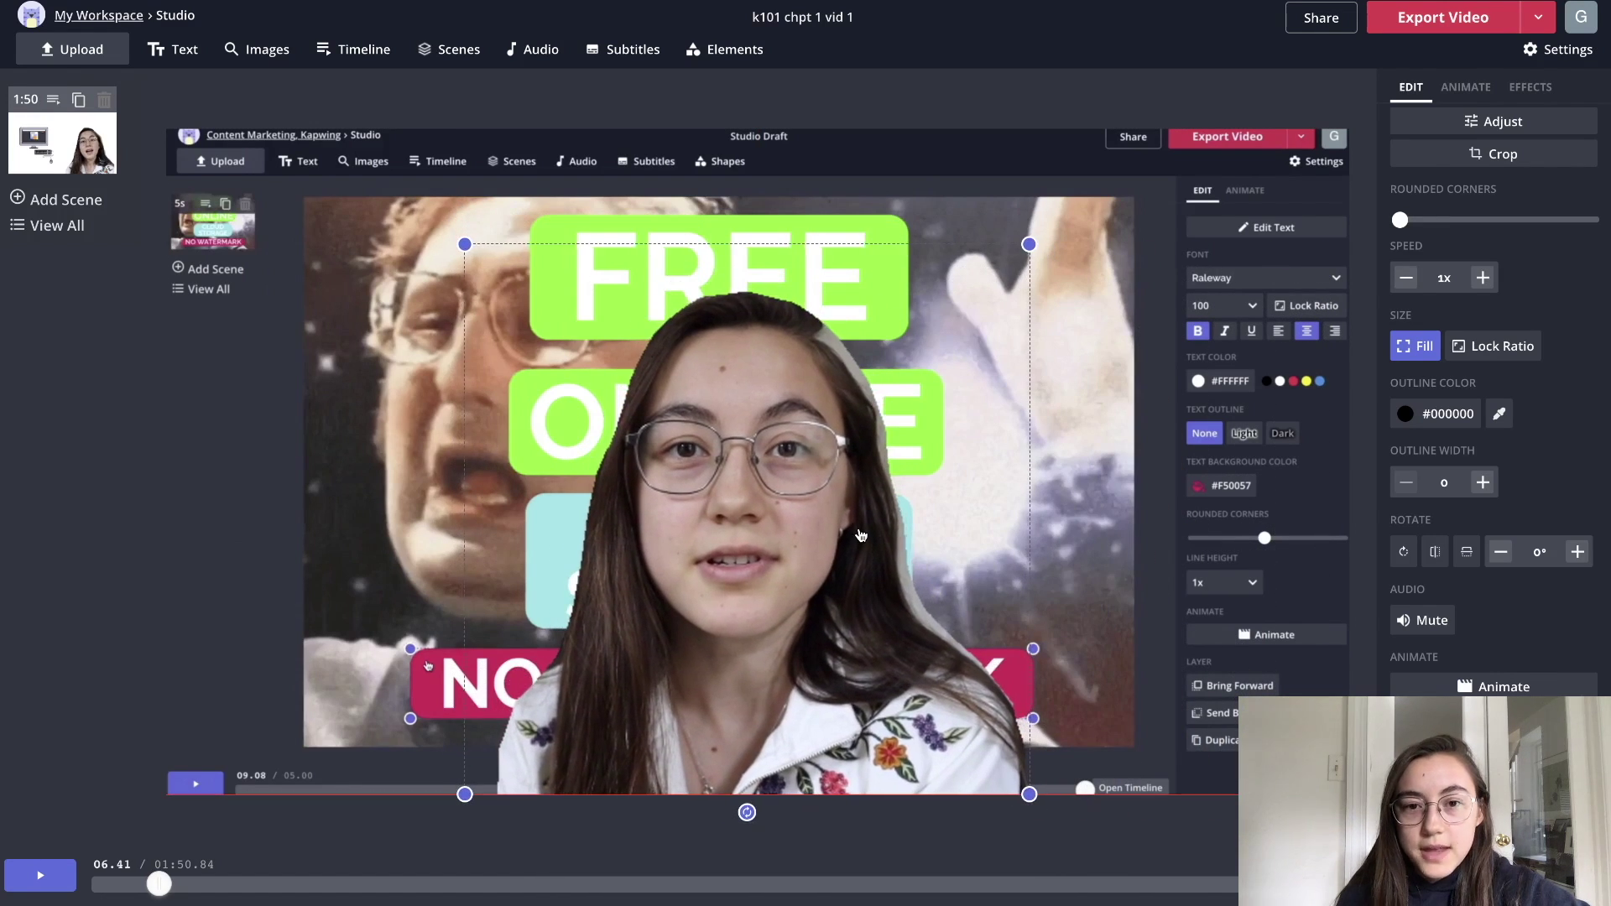
{"action": "mouse_move", "coordinate": [602, 703]}
{"action": "left_mouse_down"}
{"action": "mouse_move", "coordinate": [828, 700]}
{"action": "mouse_move", "coordinate": [361, 696]}
{"action": "mouse_move", "coordinate": [599, 691]}
{"action": "left_mouse_up"}
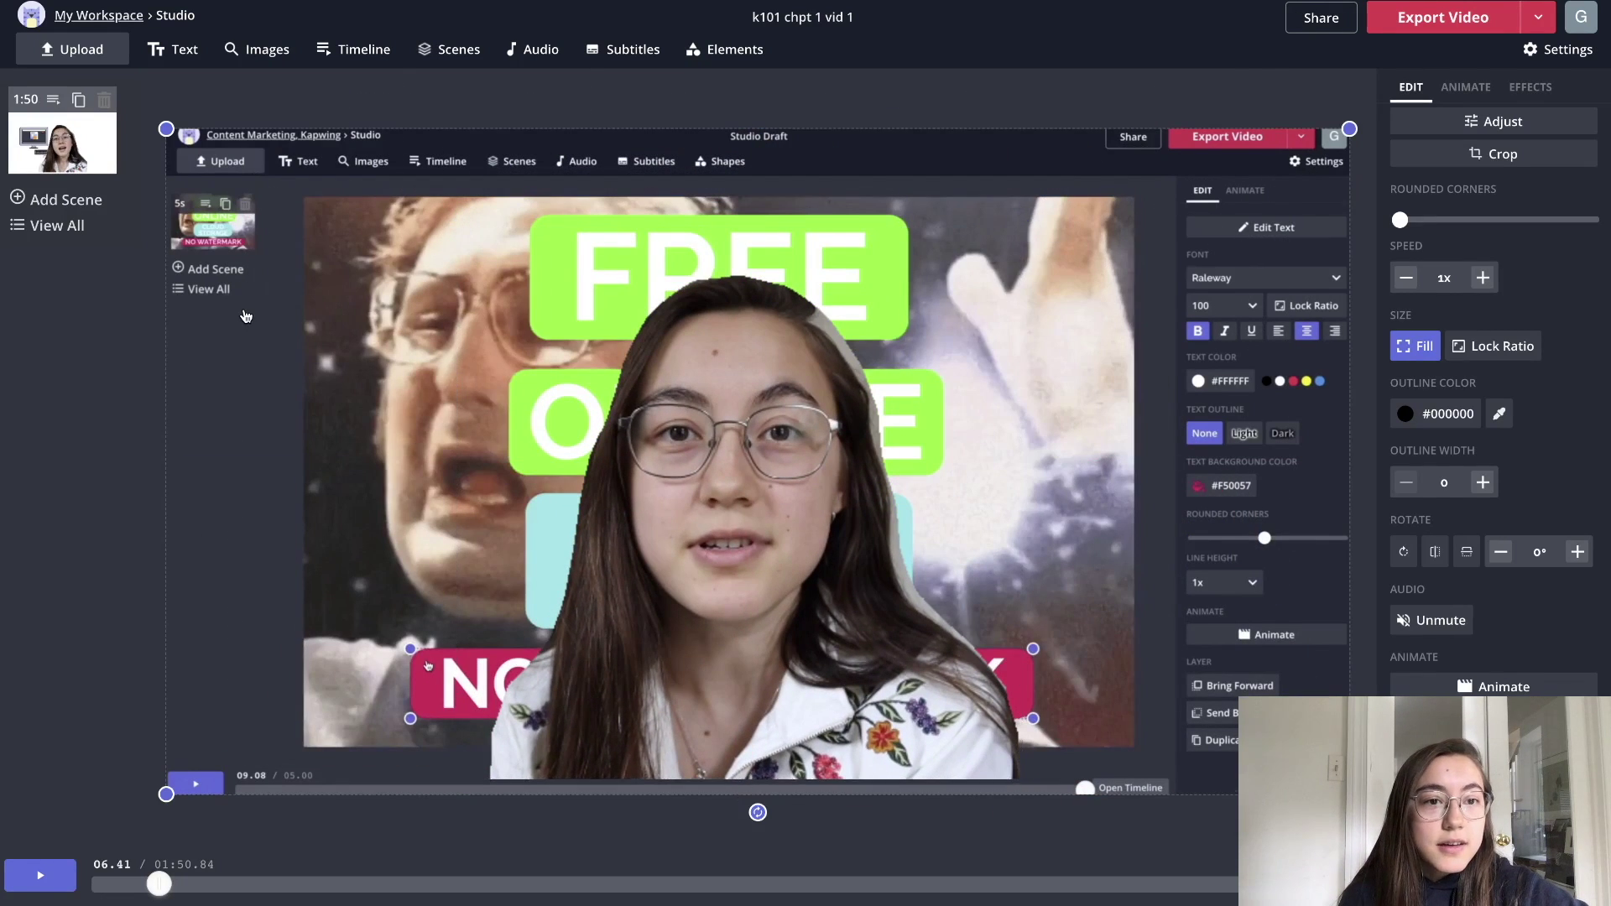
{"action": "left_click_drag", "start_coordinate": [245, 317], "coordinate": [212, 215]}
- Add a Sample text layer, reposition it, then delete it
{"action": "left_click", "coordinate": [171, 49]}
{"action": "left_click_drag", "start_coordinate": [544, 201], "coordinate": [318, 293]}
{"action": "left_click", "coordinate": [721, 50]}
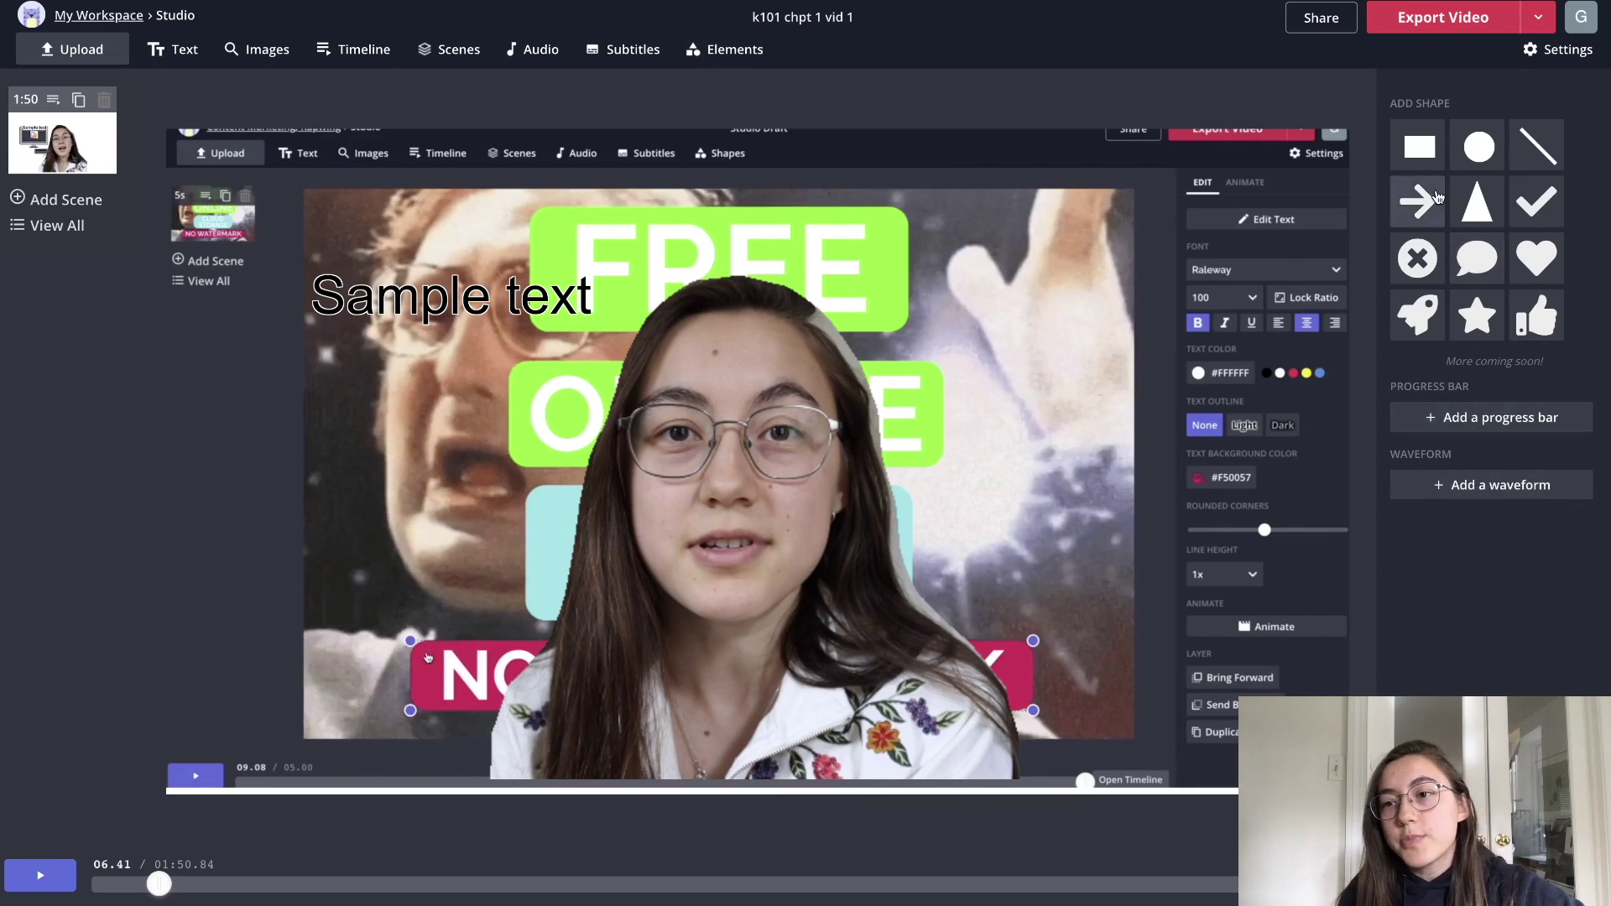
{"action": "left_click_drag", "start_coordinate": [399, 312], "coordinate": [370, 304]}
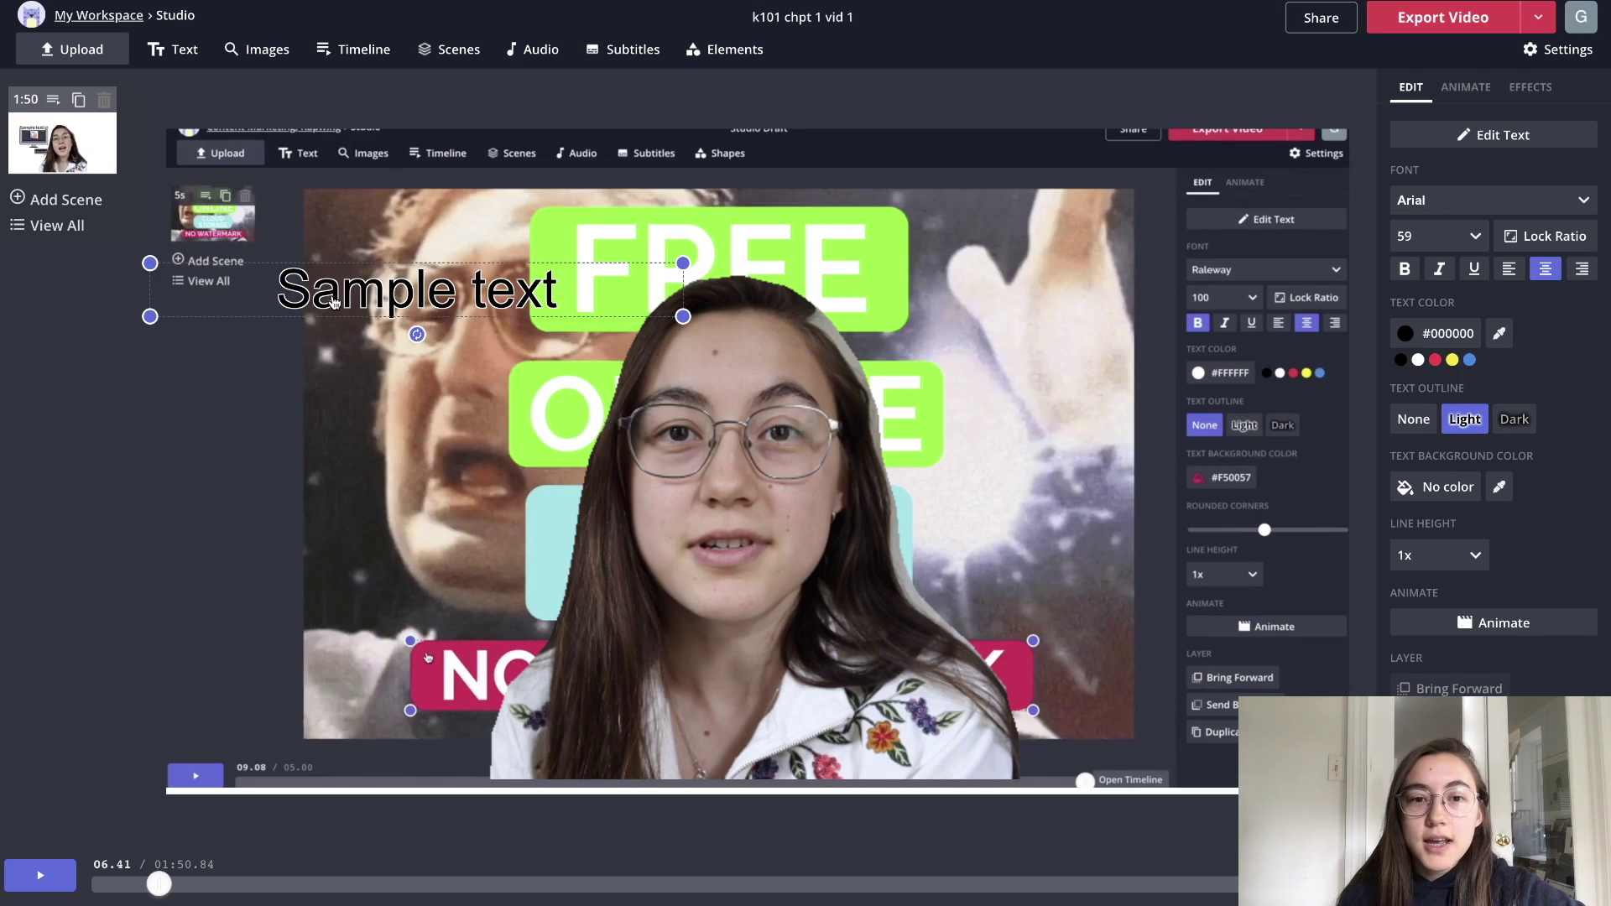
{"action": "left_click_drag", "start_coordinate": [334, 302], "coordinate": [397, 229]}
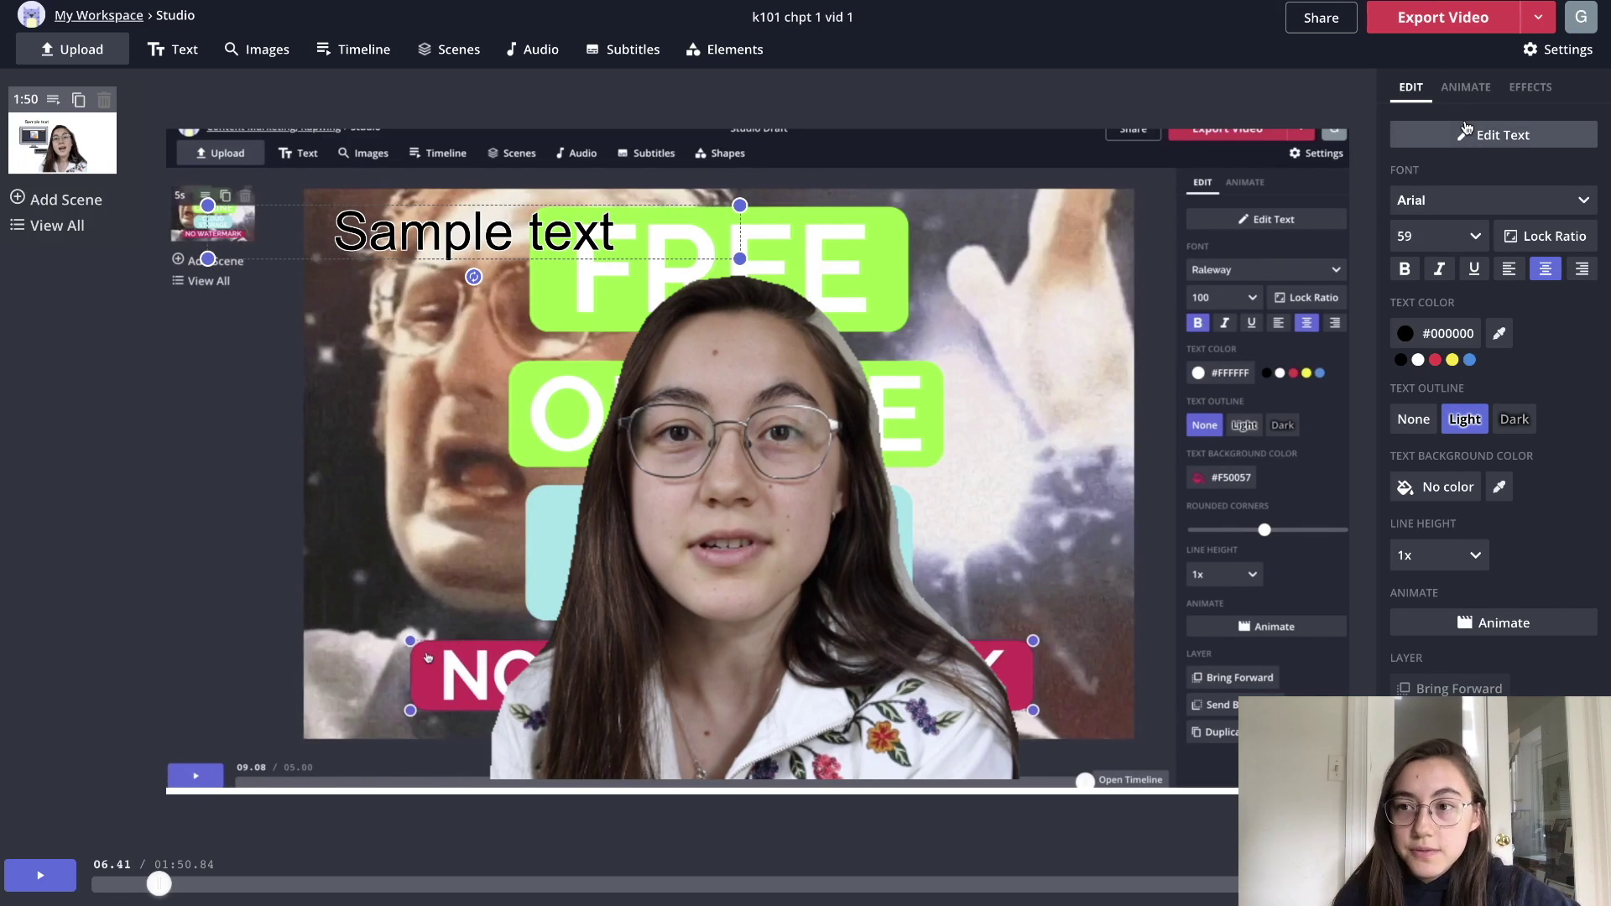
{"action": "key", "text": "Delete"}
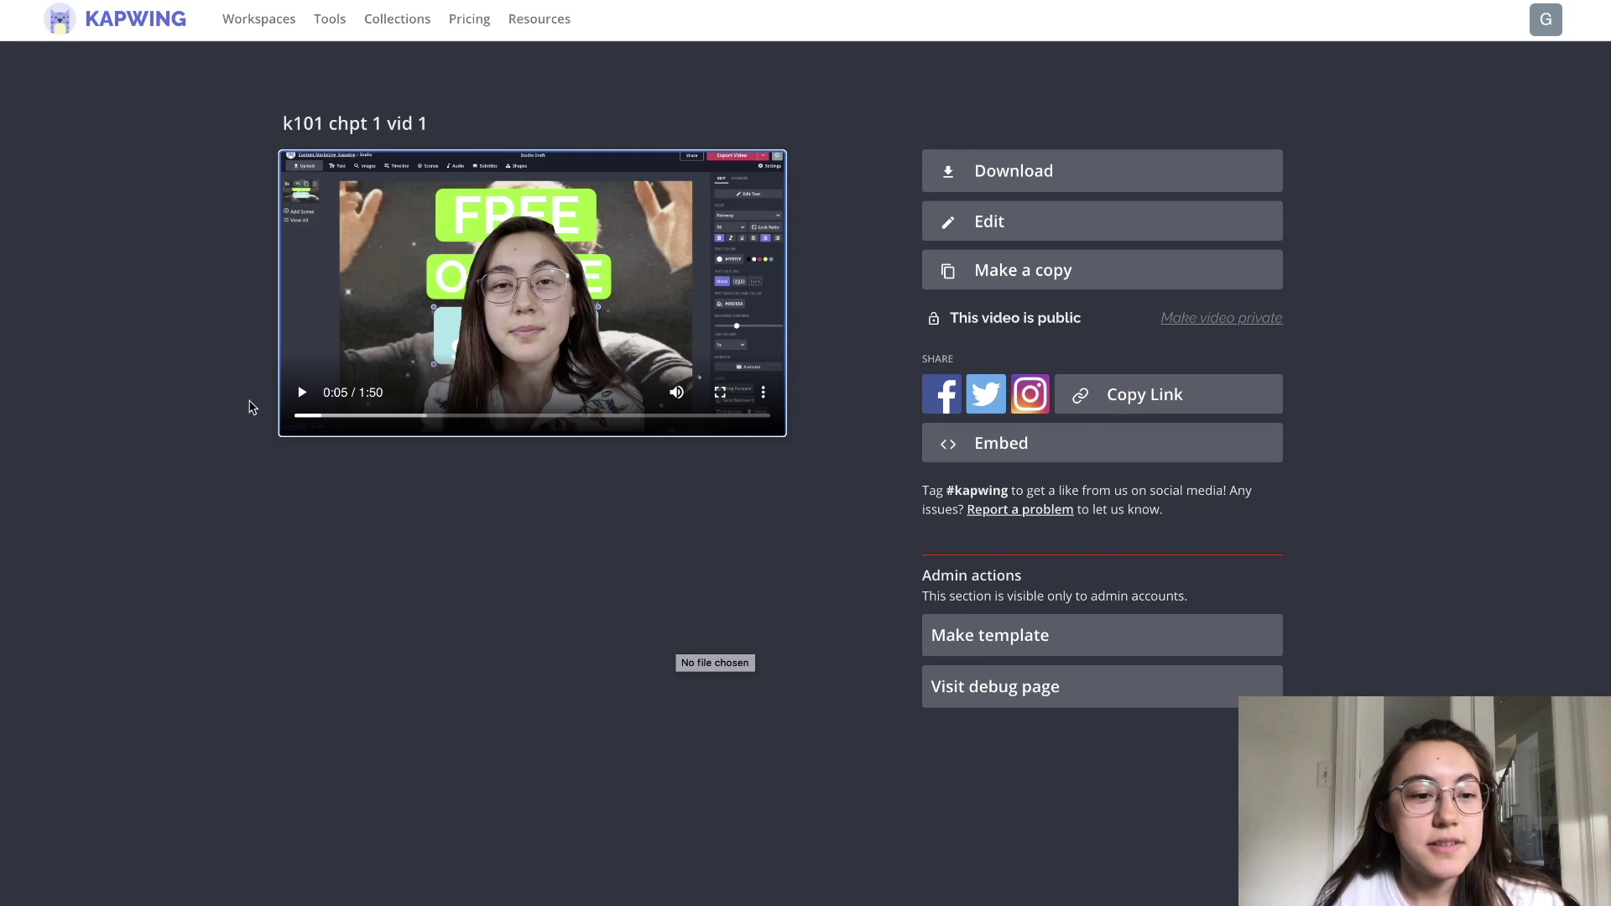
- Preview the exported video from the start, then download it as an MP4
{"action": "left_click_drag", "start_coordinate": [320, 422], "coordinate": [293, 422]}
{"action": "left_click", "coordinate": [303, 392]}
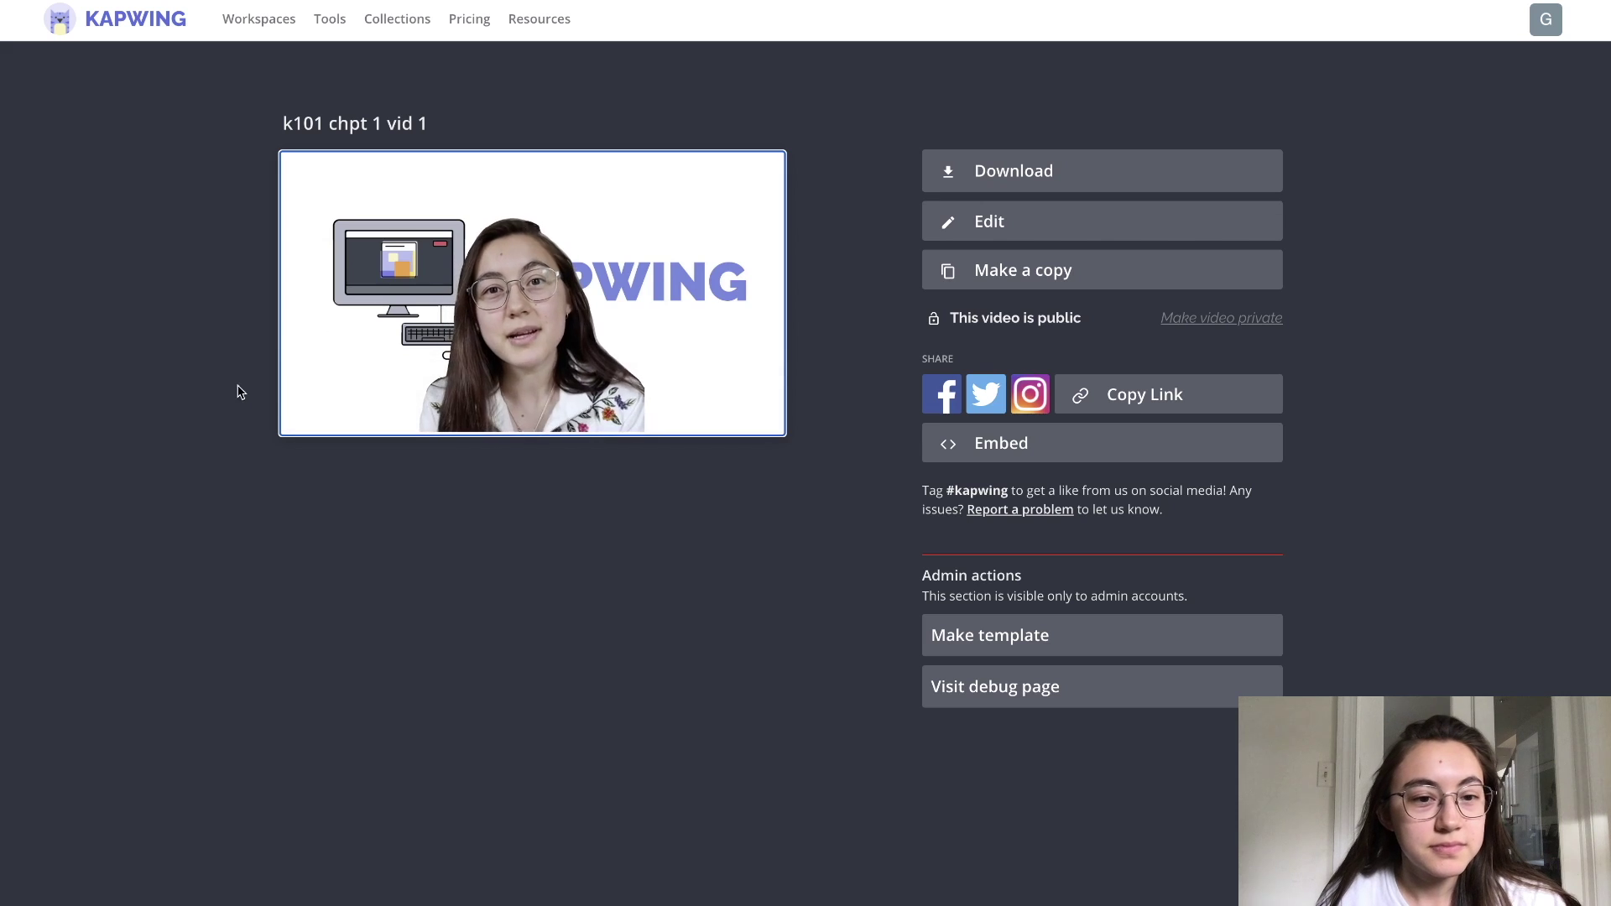
{"action": "mouse_move", "coordinate": [302, 396]}
{"action": "left_click", "coordinate": [302, 394]}
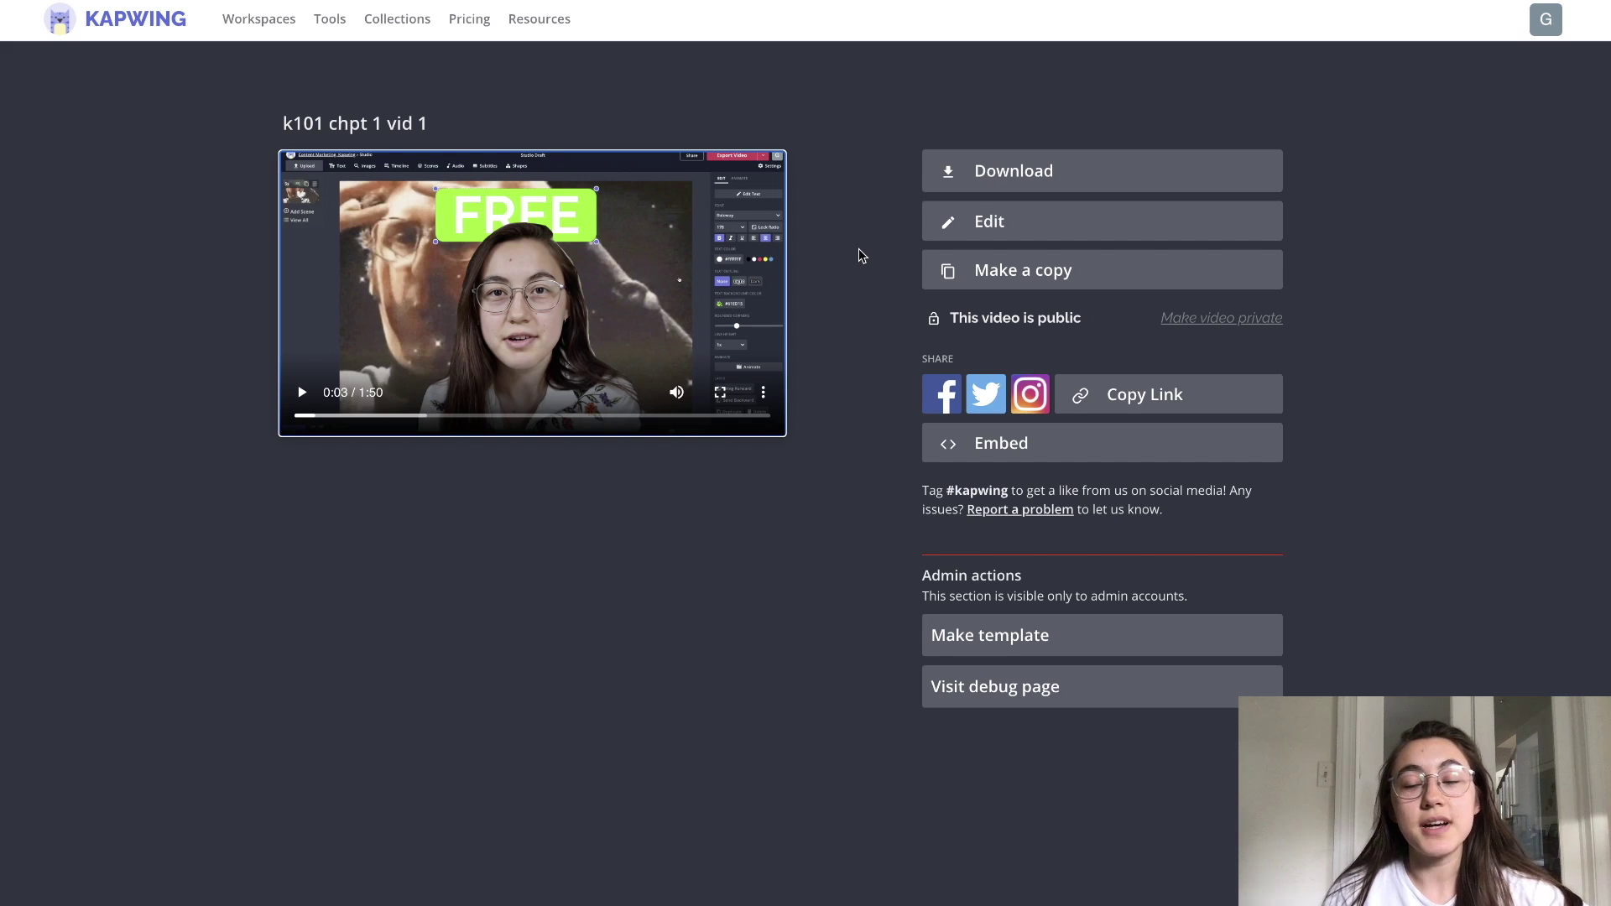
{"action": "left_click", "coordinate": [953, 168]}
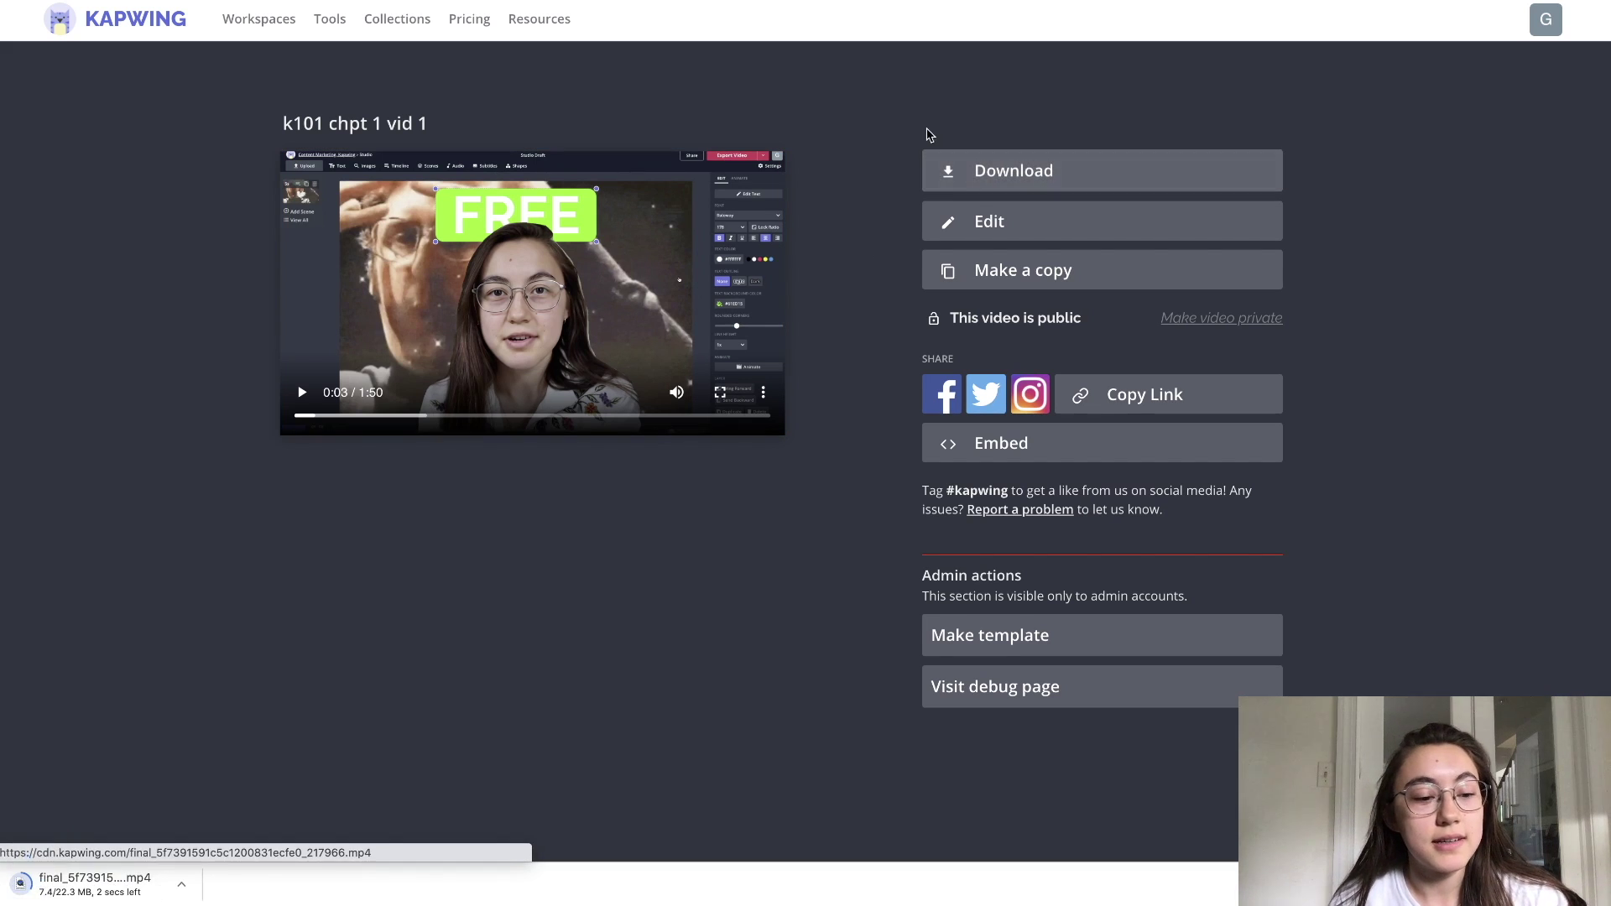